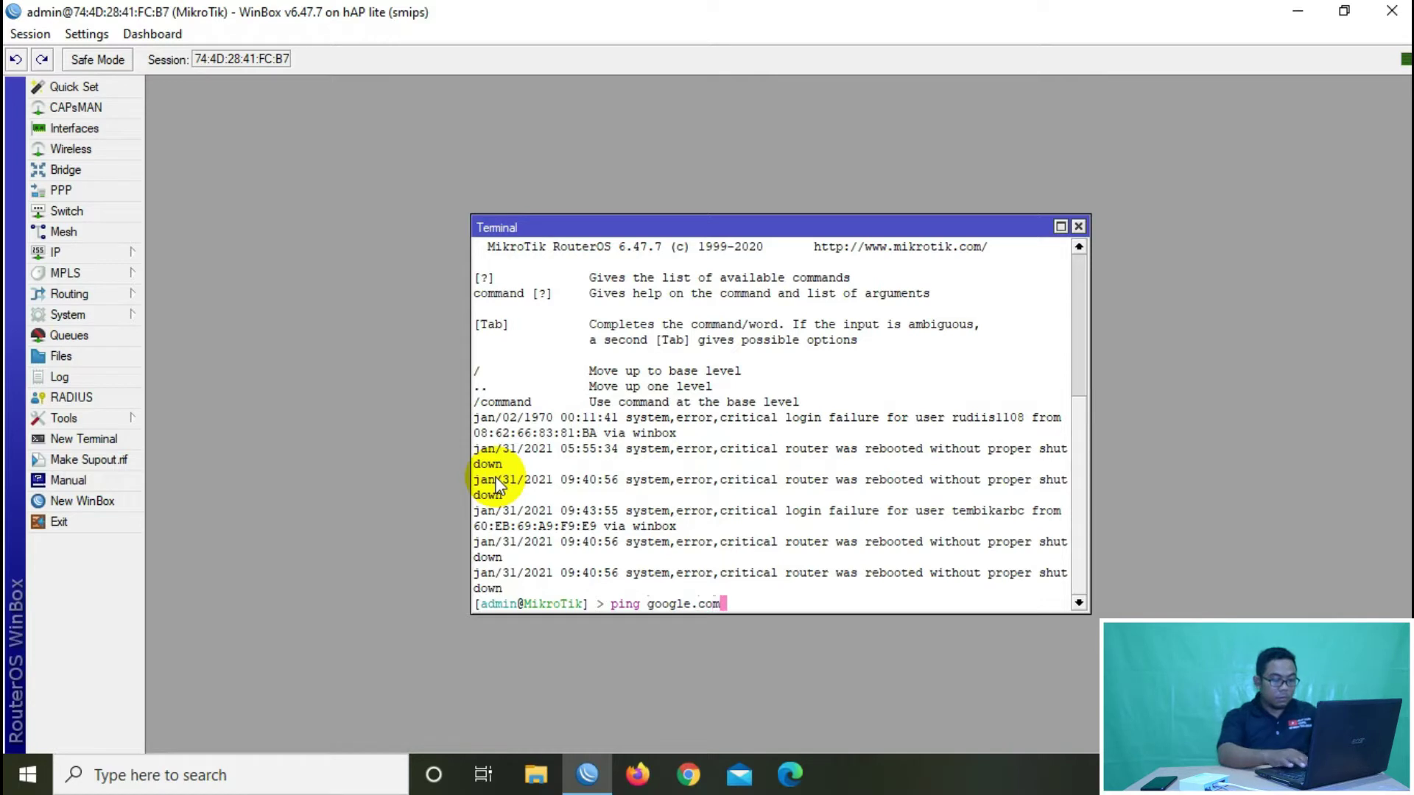
Step: Run ping google.com in the terminal and confirm replies from 216.239.38.120 at about 17–18 ms
{"action": "key", "text": "Return"}
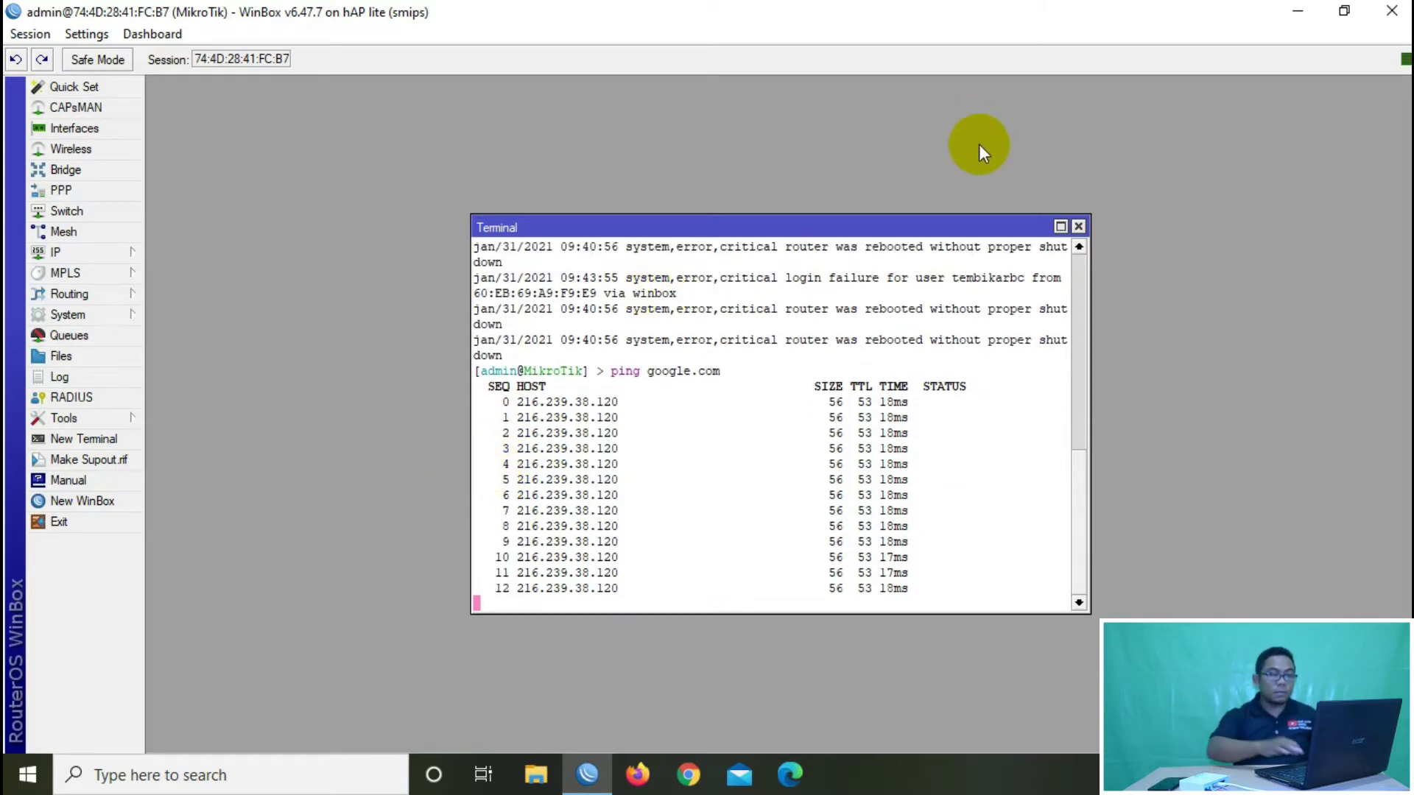
Step: Close the terminal, review ether1-wan, ether2-local and wlan1, and check wlan1's SSID 'Test Mikrotik'
{"action": "left_click", "coordinate": [1078, 226]}
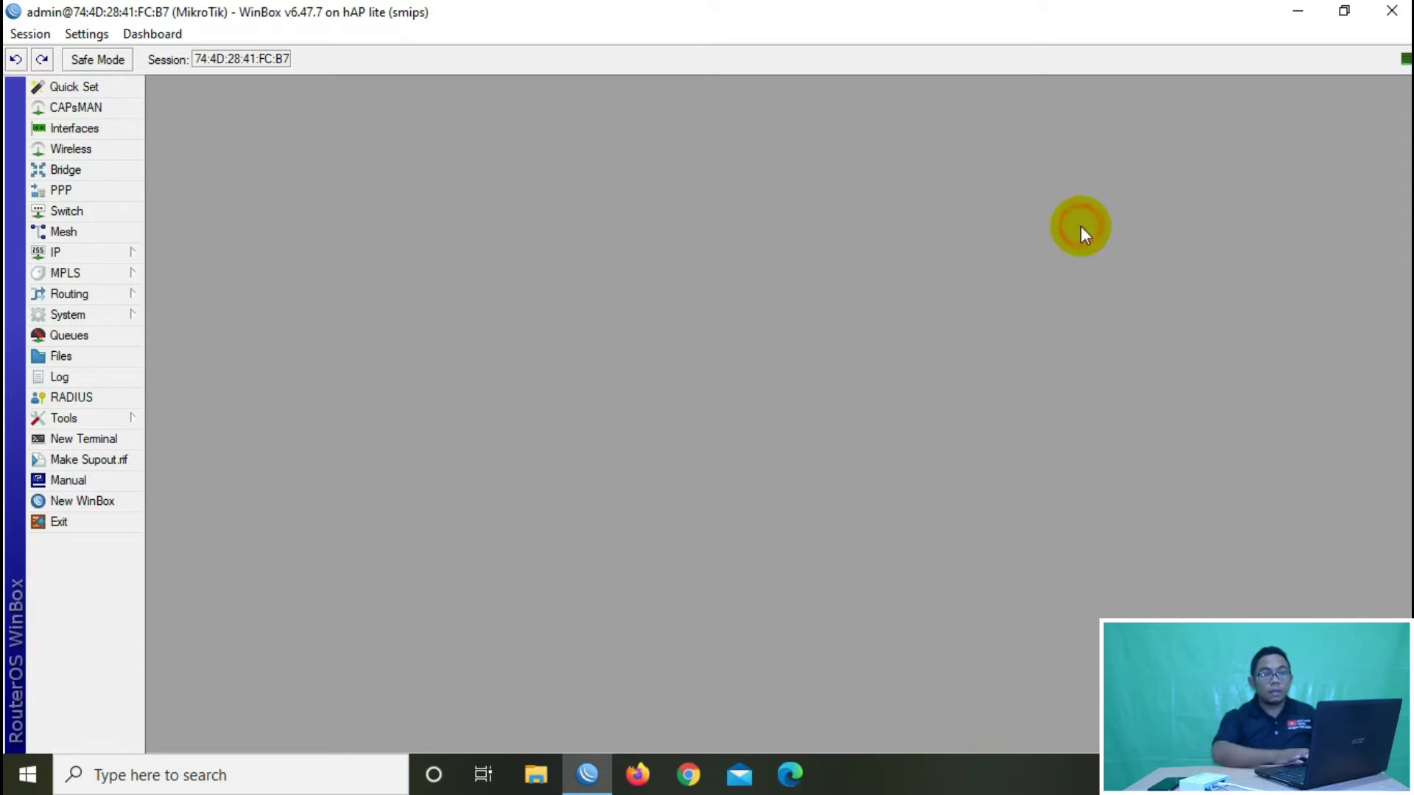
{"action": "left_click", "coordinate": [119, 132]}
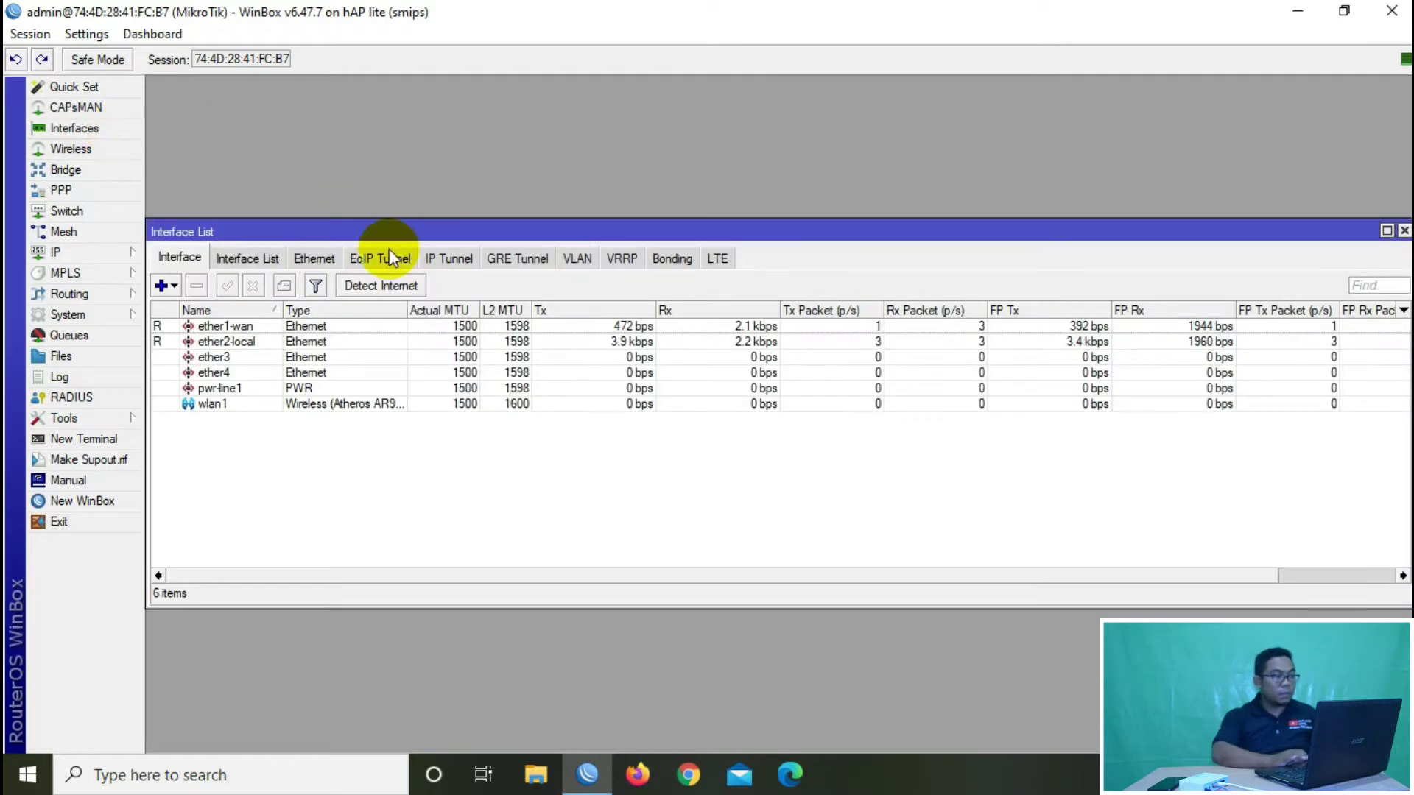
{"action": "left_click", "coordinate": [240, 326]}
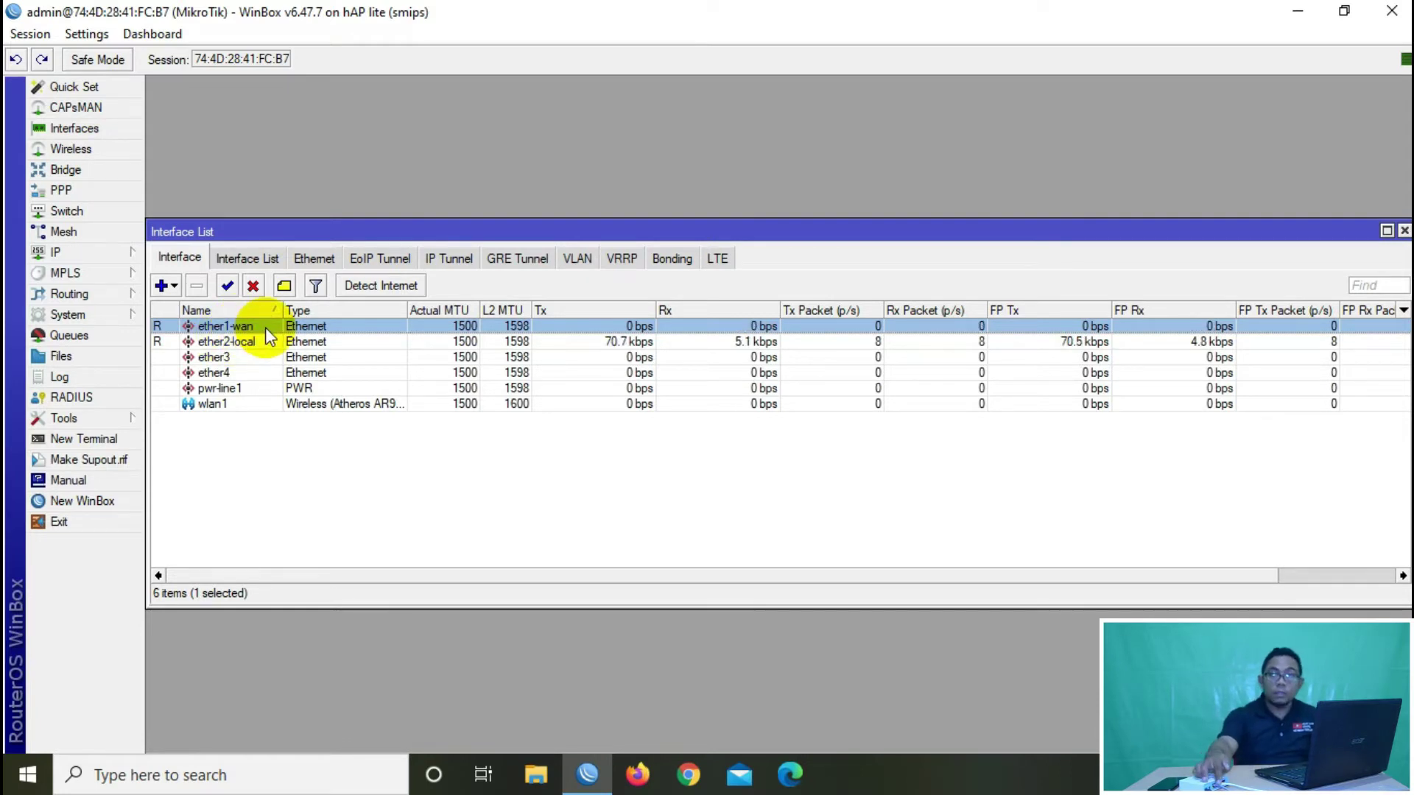
{"action": "left_click", "coordinate": [254, 340]}
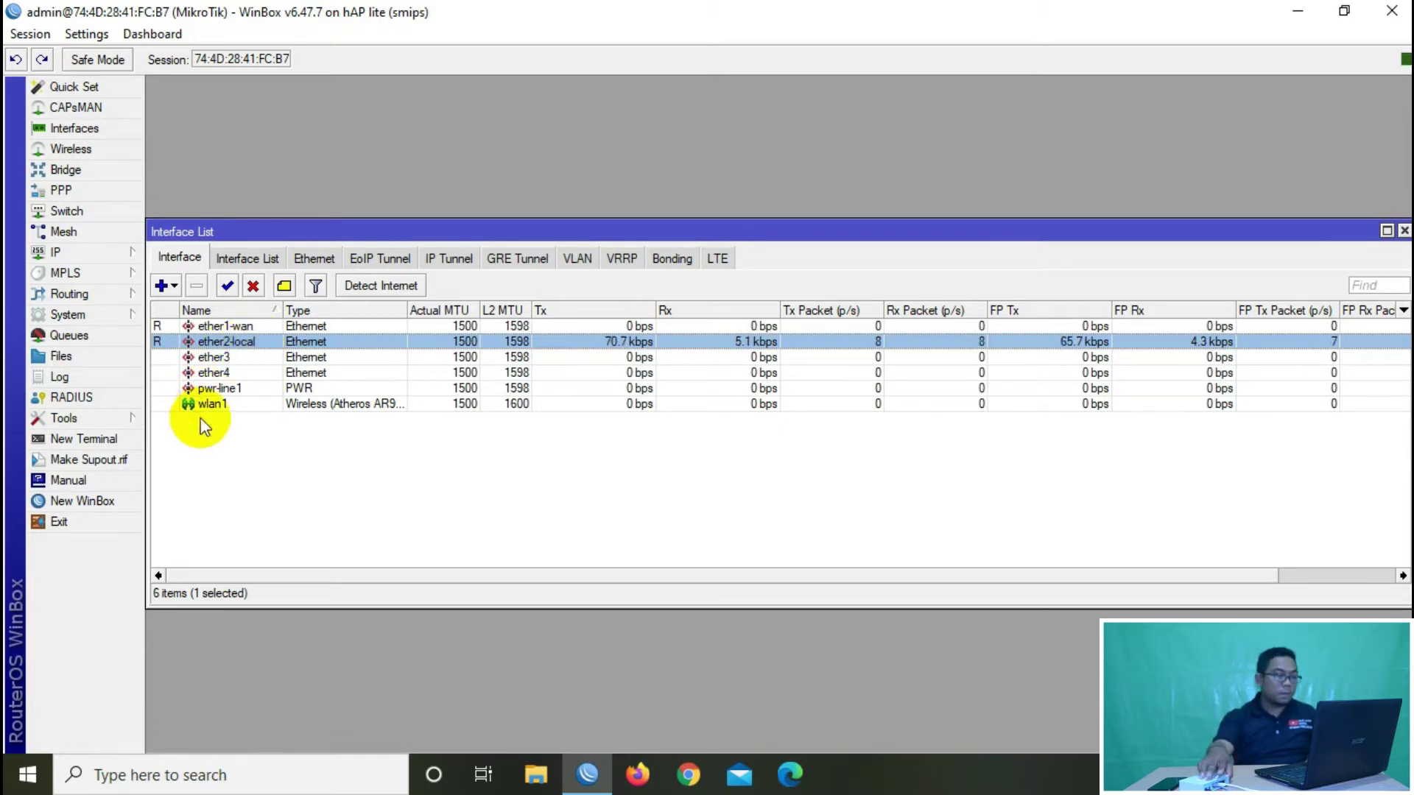
{"action": "left_click", "coordinate": [242, 404]}
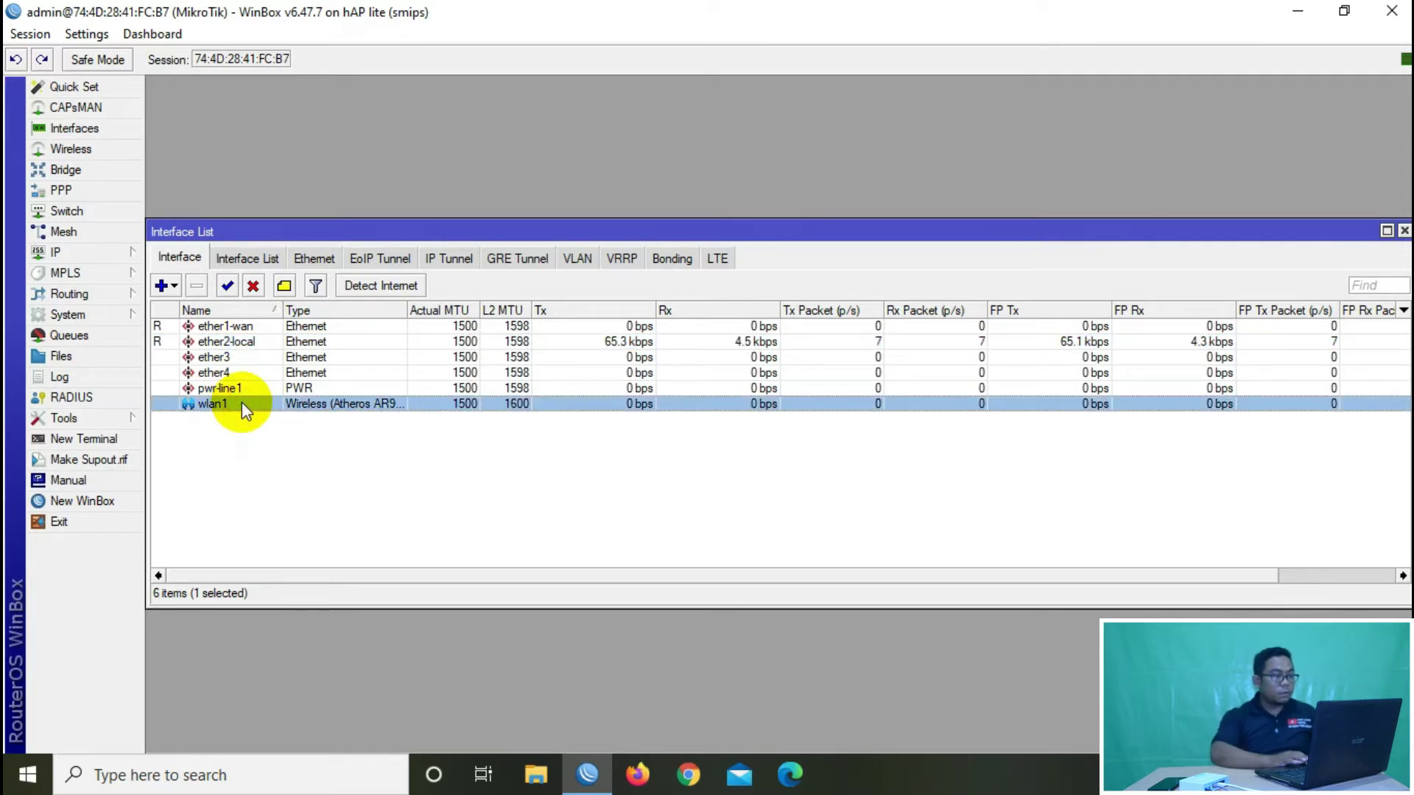
{"action": "double_click", "coordinate": [242, 404]}
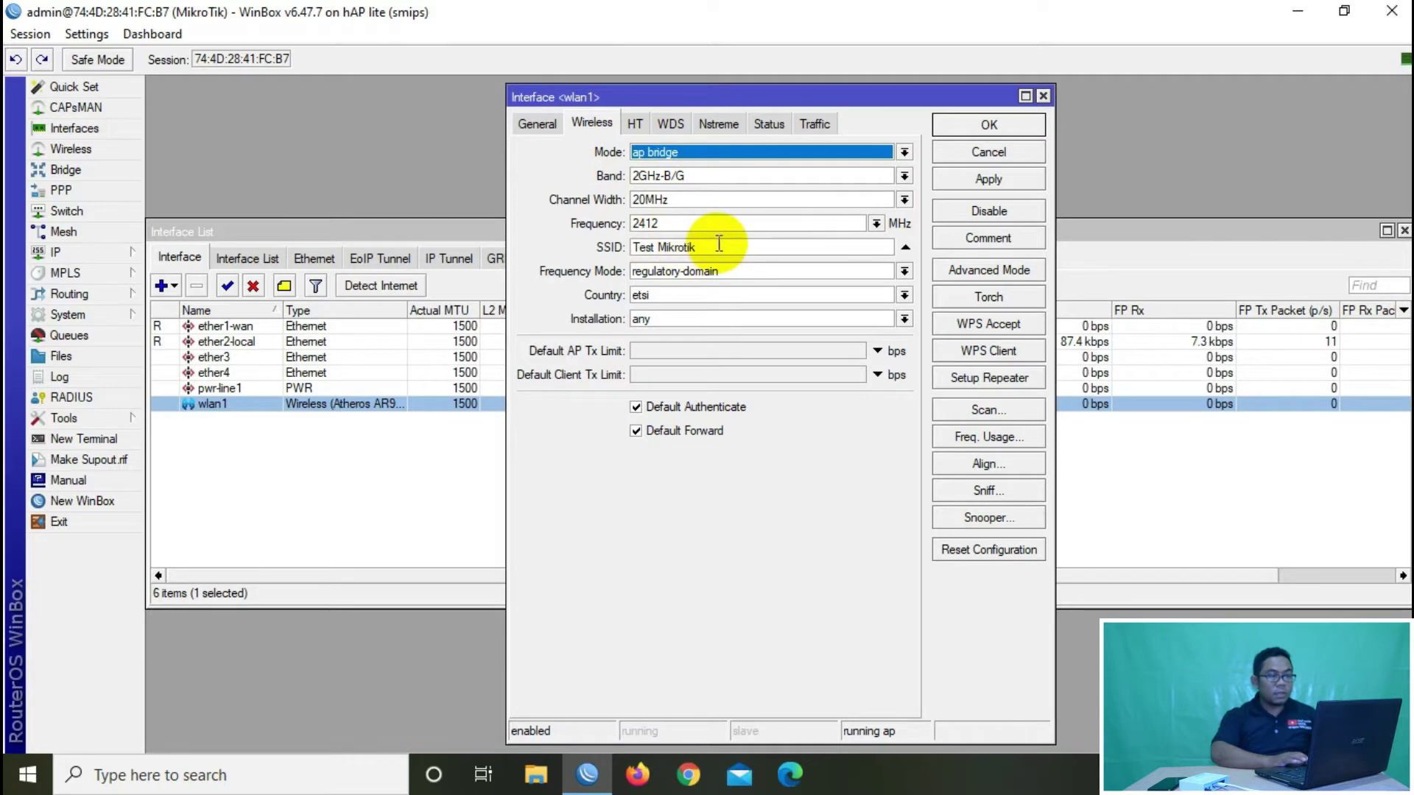
{"action": "left_click_drag", "start_coordinate": [720, 247], "coordinate": [611, 250]}
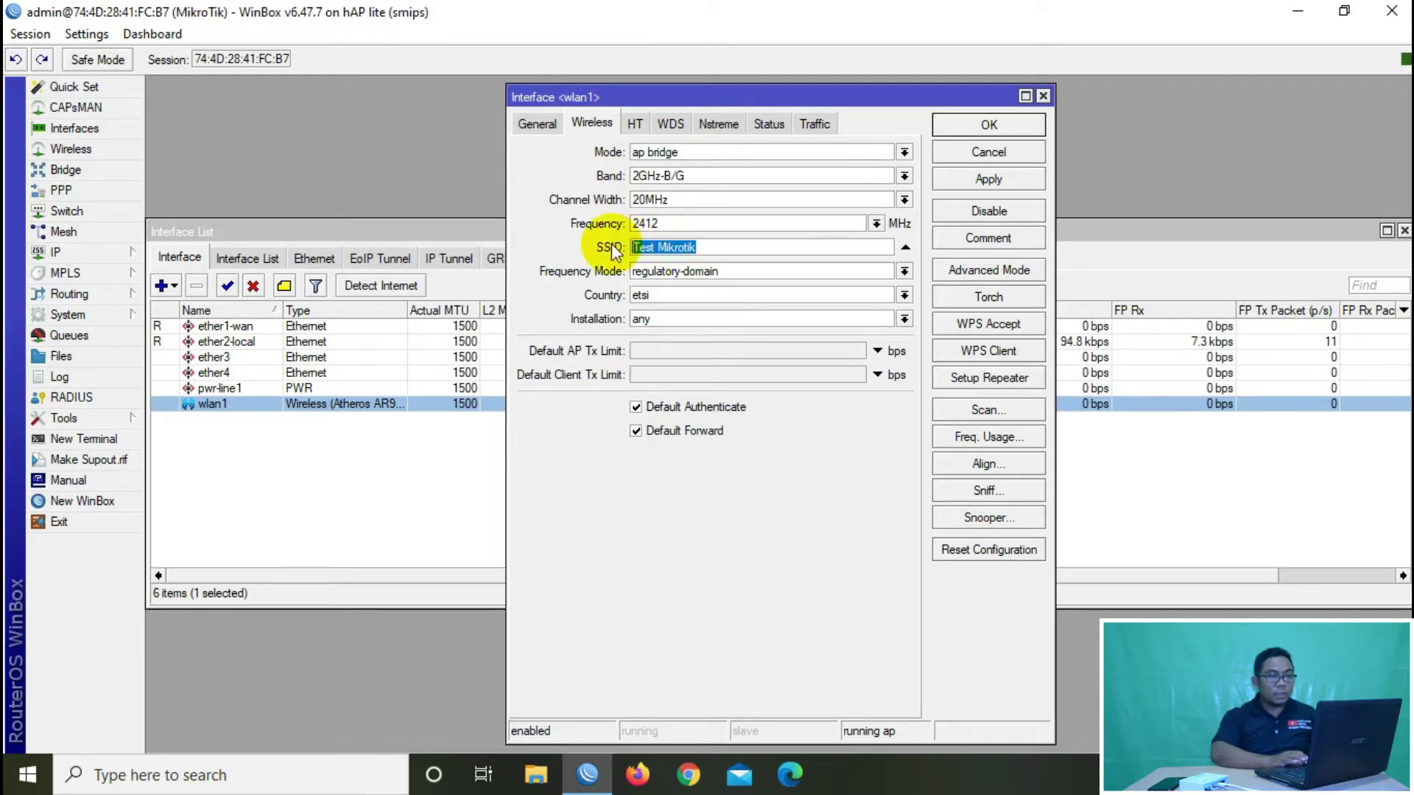
{"action": "left_click", "coordinate": [1044, 95]}
Step: Review IP addresses 192.168.0.1/24 (wlan1), 192.168.1.1/24 (ether2-local), 192.168.191.254/24 (ether1-wan)
{"action": "left_click", "coordinate": [1404, 232]}
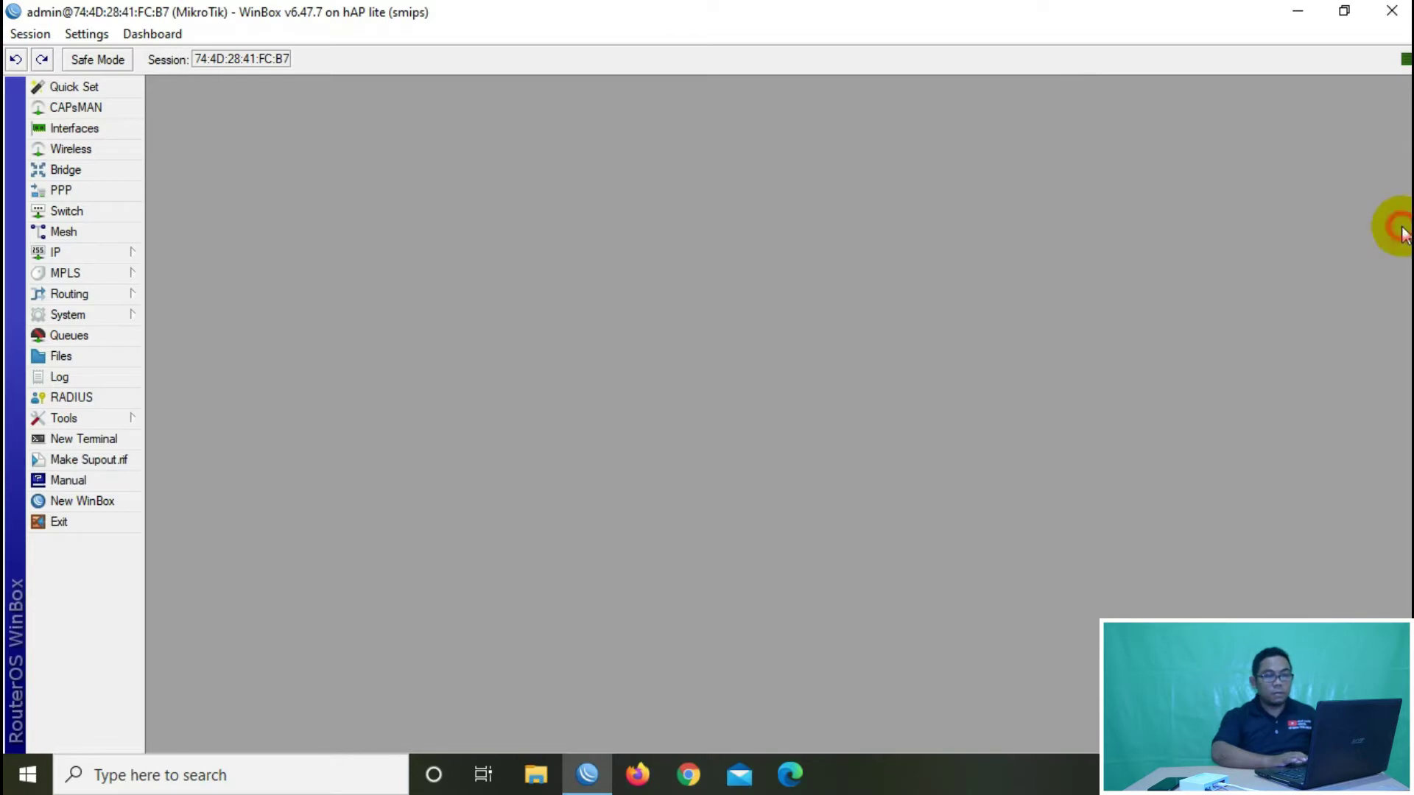
{"action": "left_click", "coordinate": [113, 256]}
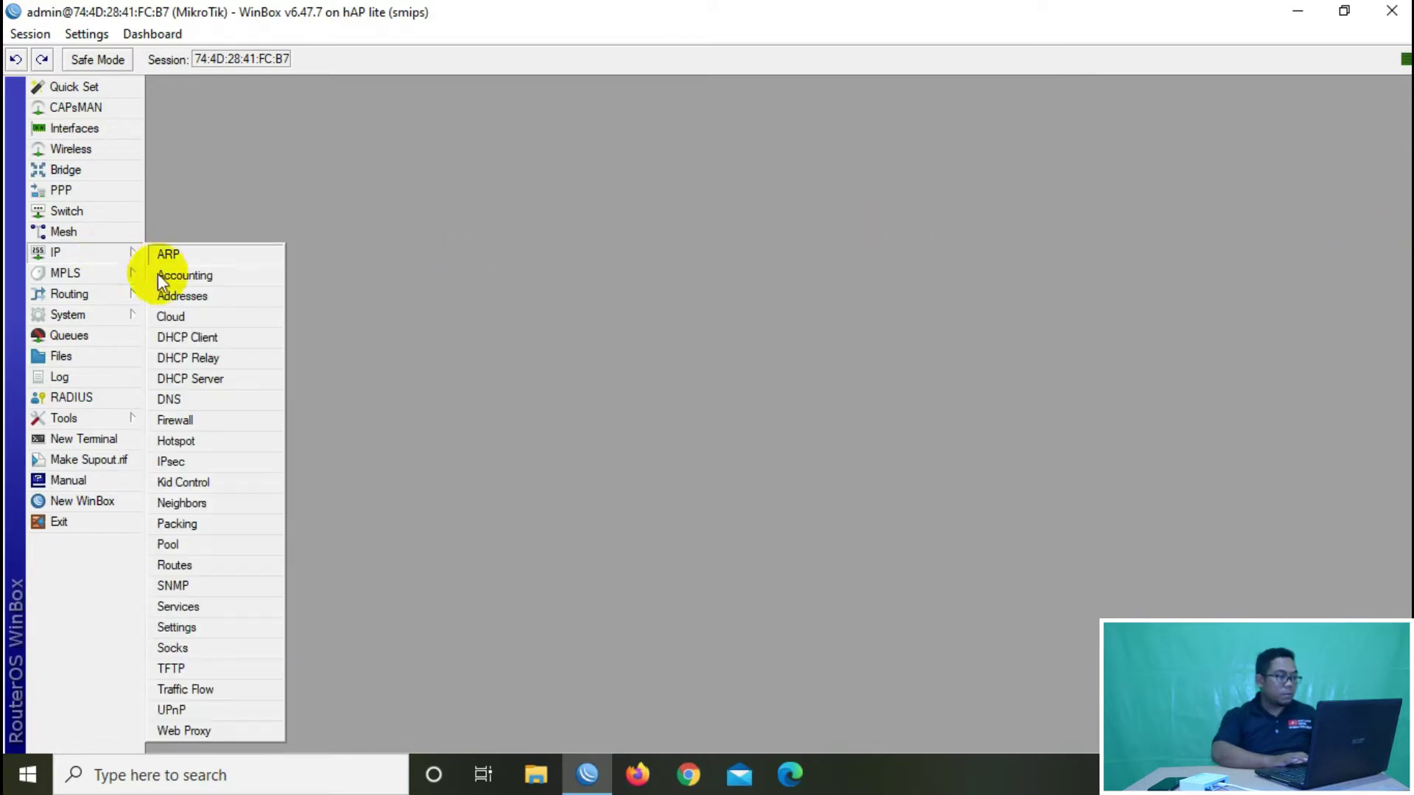
{"action": "left_click", "coordinate": [169, 293]}
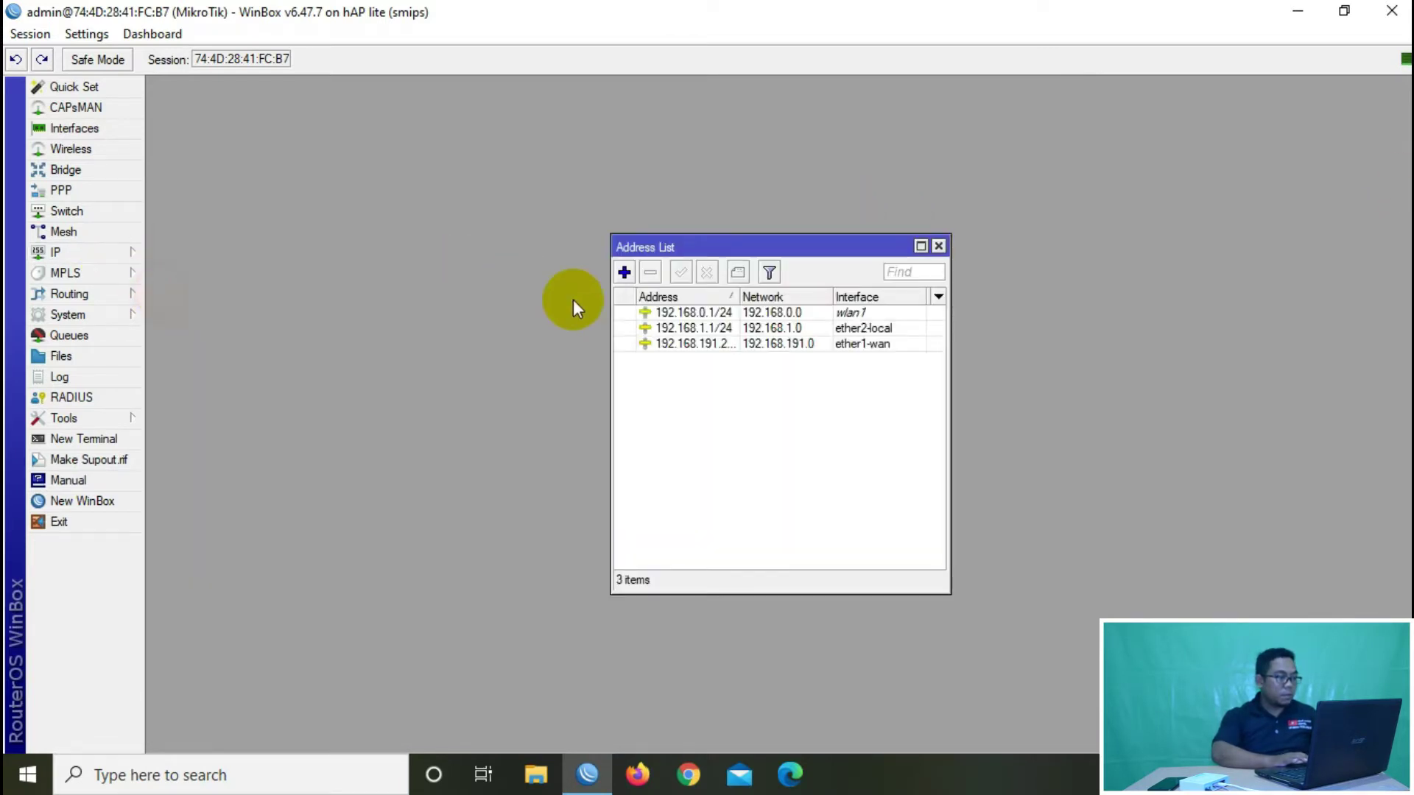
{"action": "left_click", "coordinate": [761, 344]}
{"action": "left_click_drag", "start_coordinate": [738, 293], "coordinate": [768, 294]}
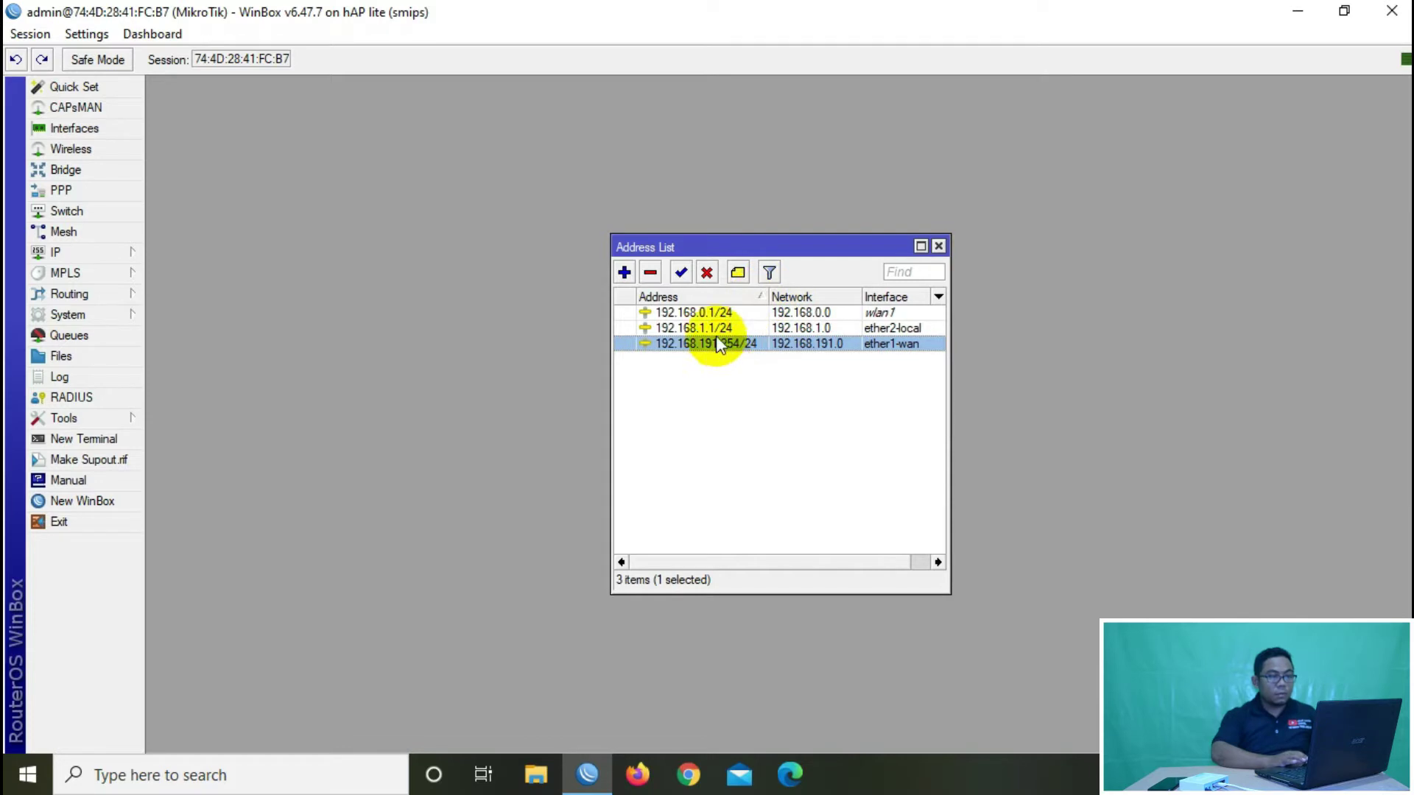
{"action": "left_click", "coordinate": [740, 328]}
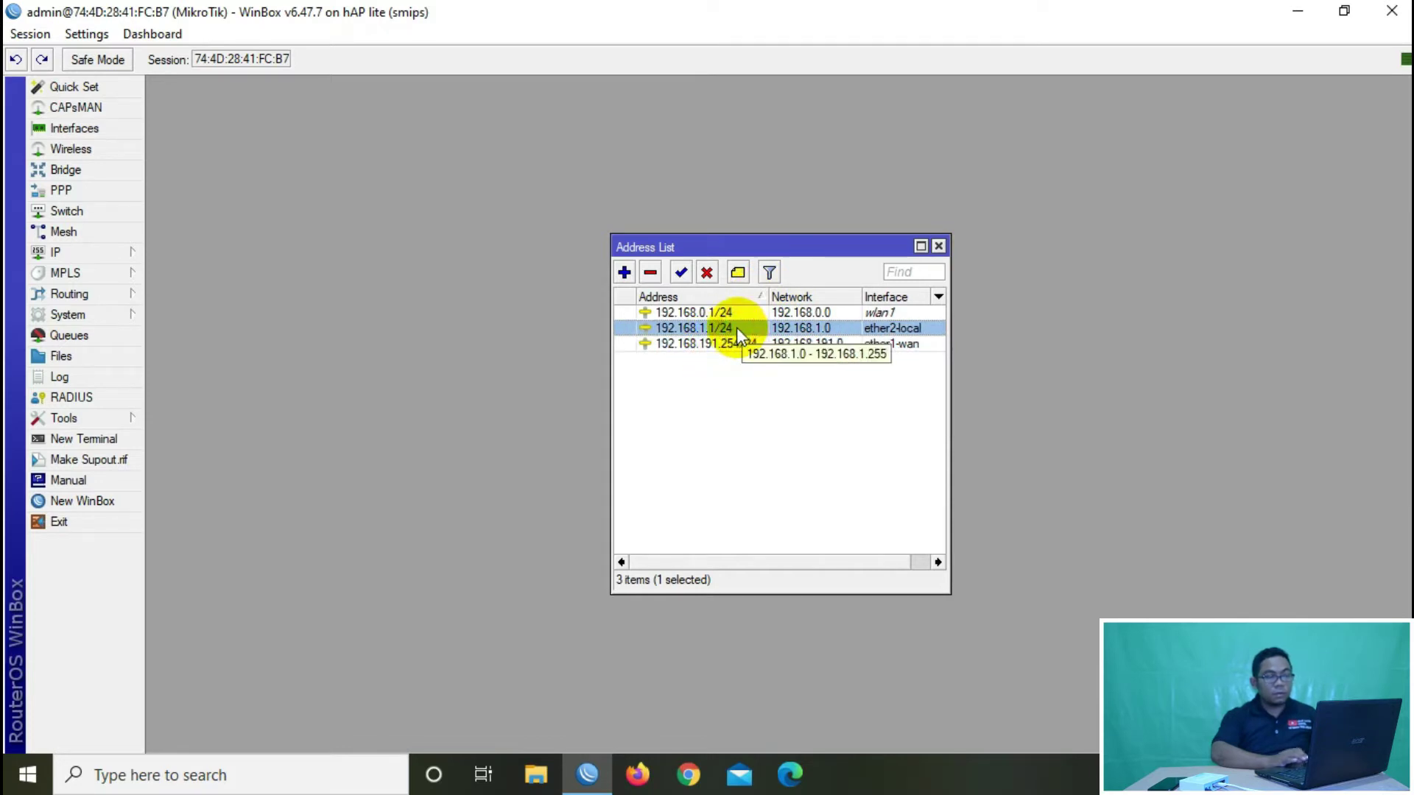
{"action": "left_click", "coordinate": [752, 313]}
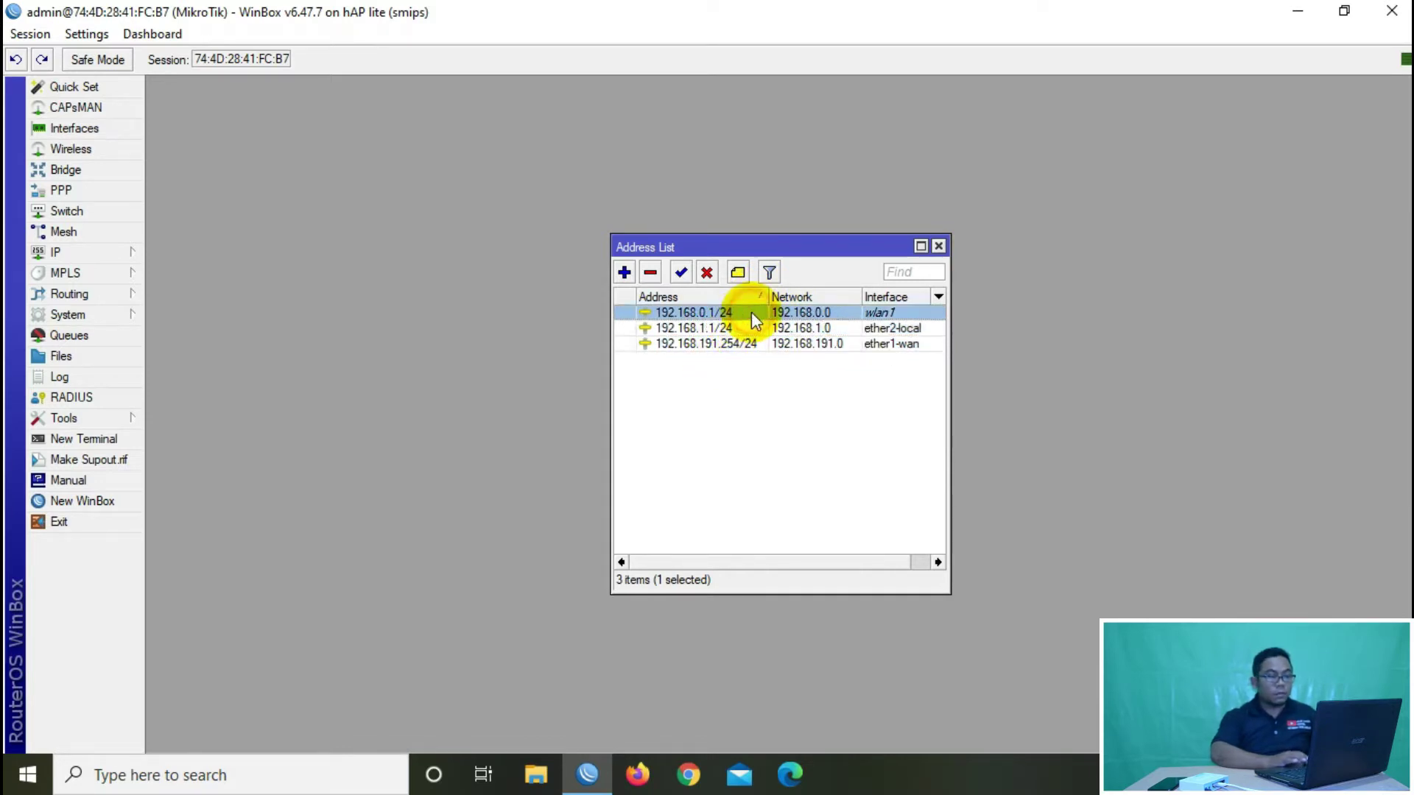
{"action": "left_click", "coordinate": [940, 247]}
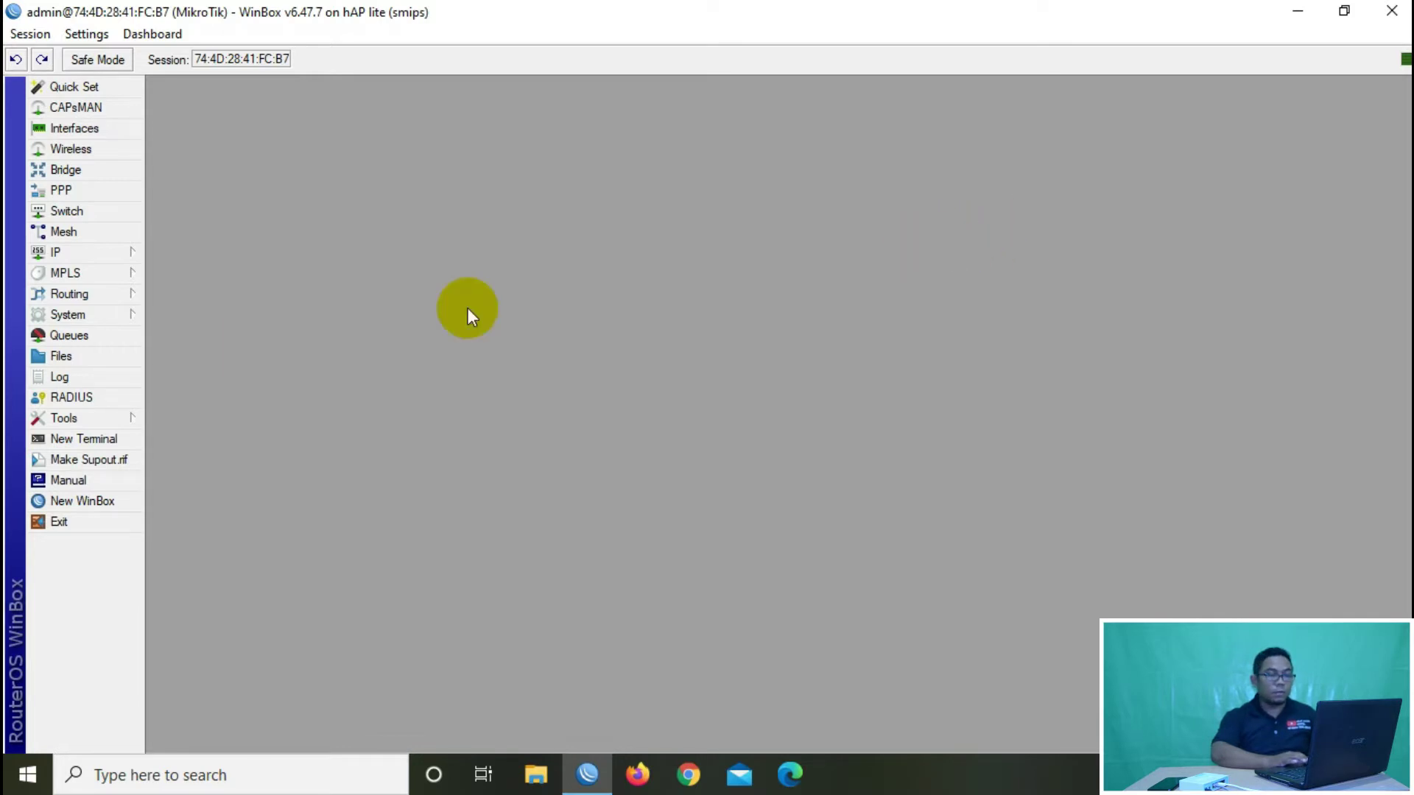
{"action": "left_click", "coordinate": [118, 255]}
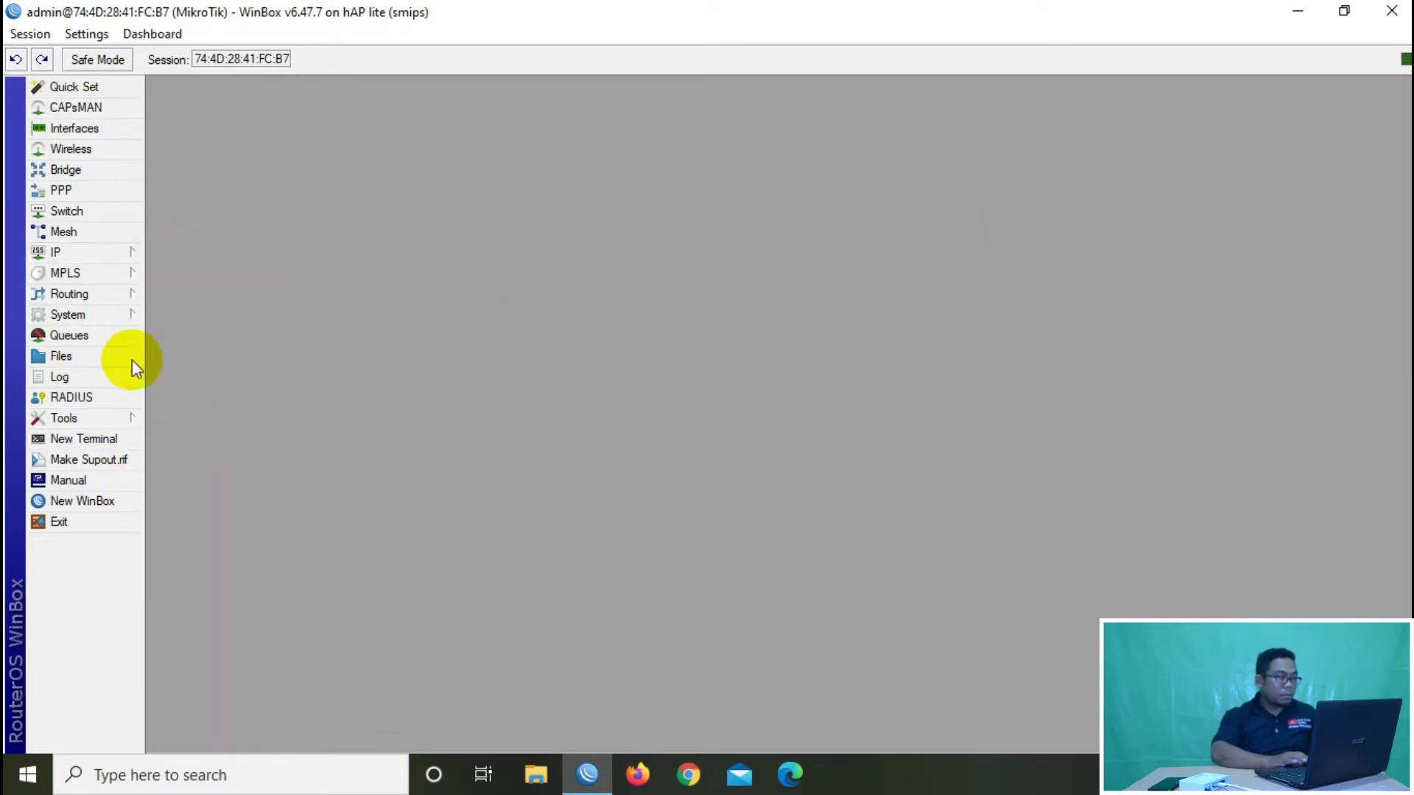
{"action": "left_click", "coordinate": [131, 253]}
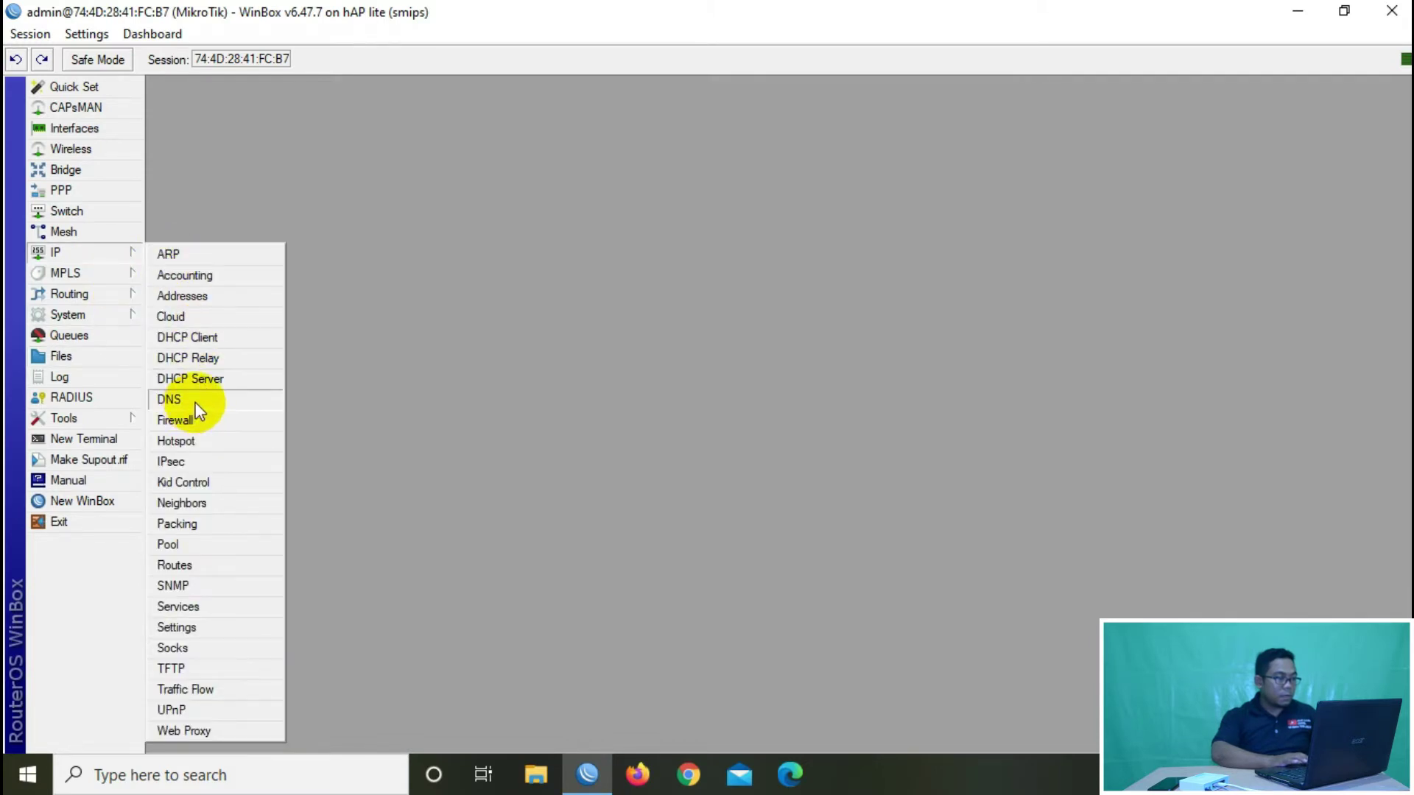
{"action": "left_click", "coordinate": [199, 401]}
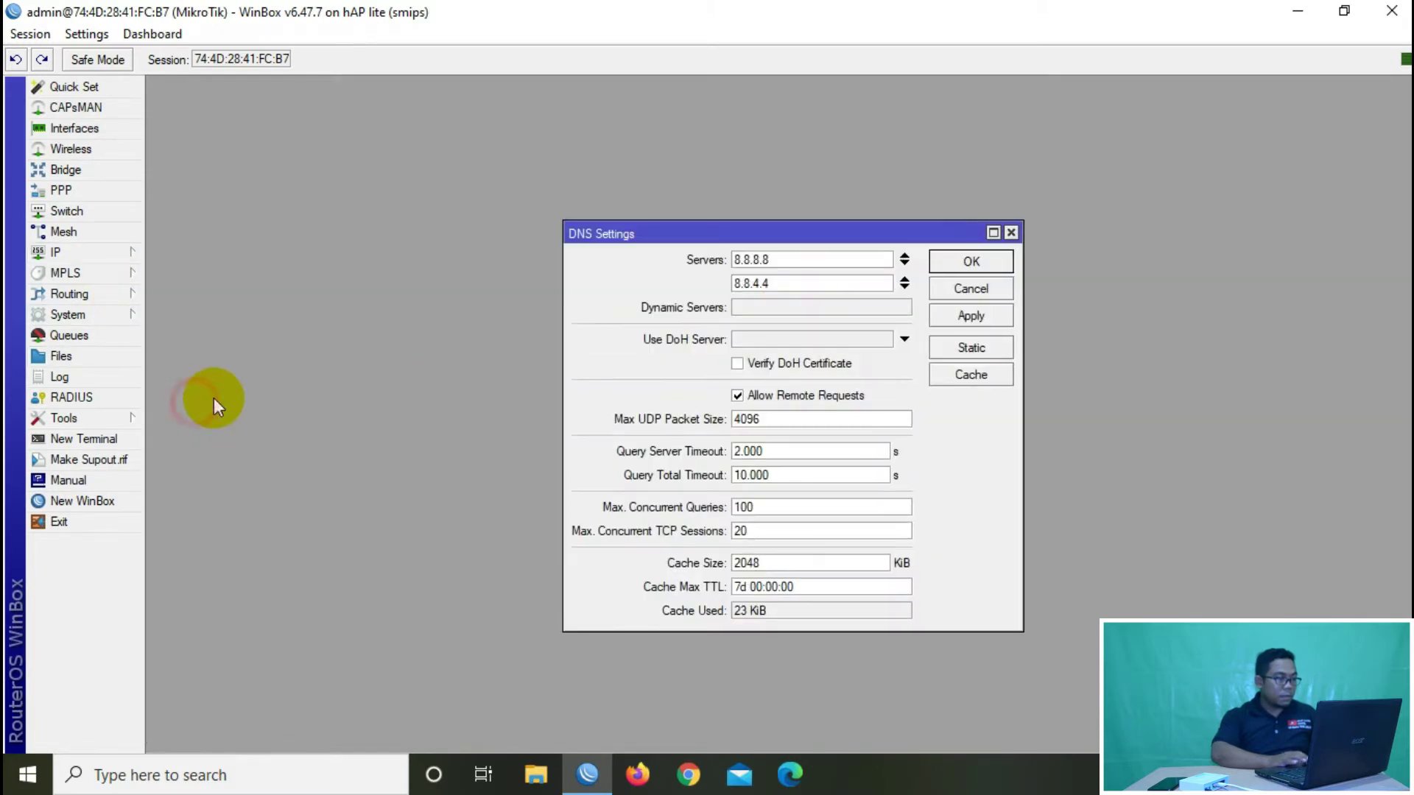
{"action": "left_click", "coordinate": [1012, 232]}
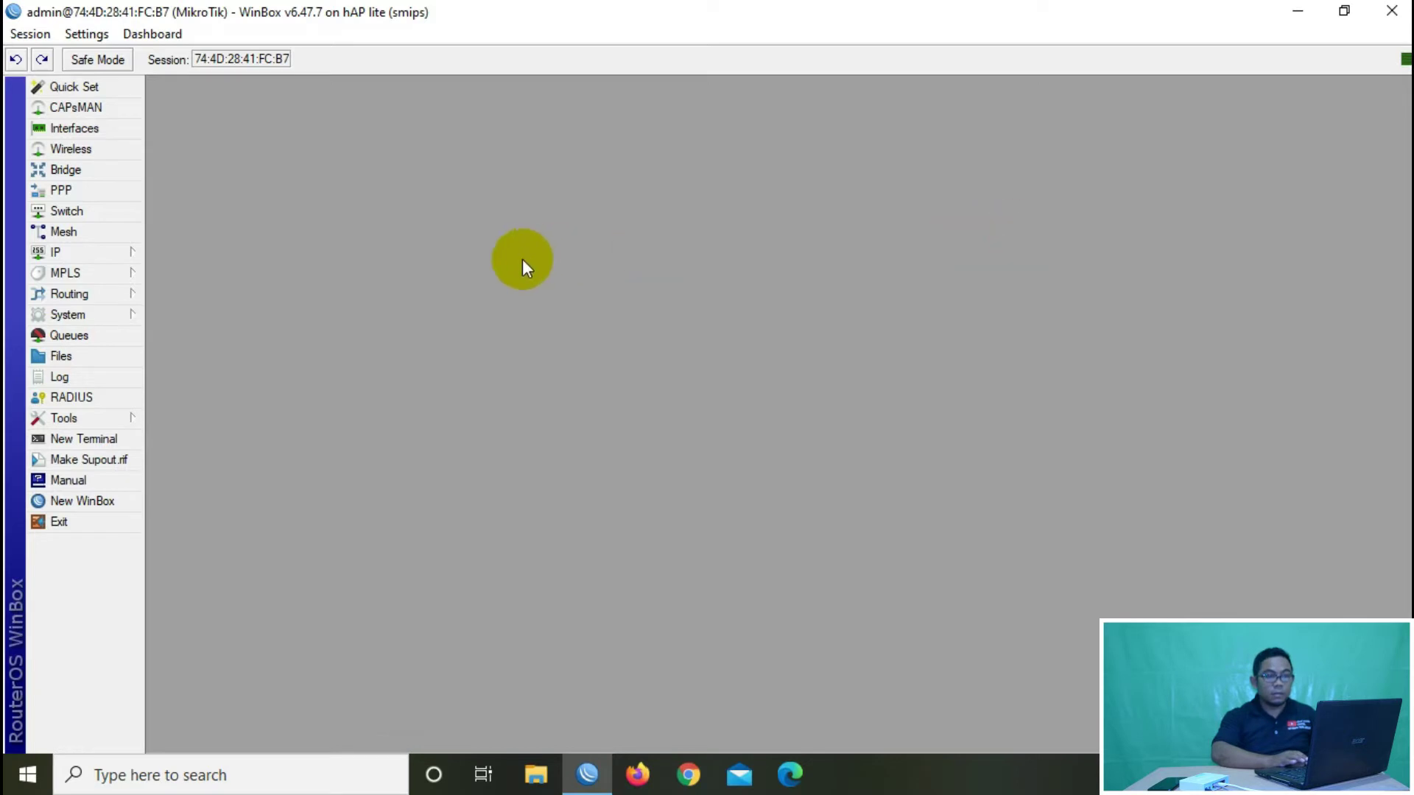
{"action": "left_click", "coordinate": [117, 253]}
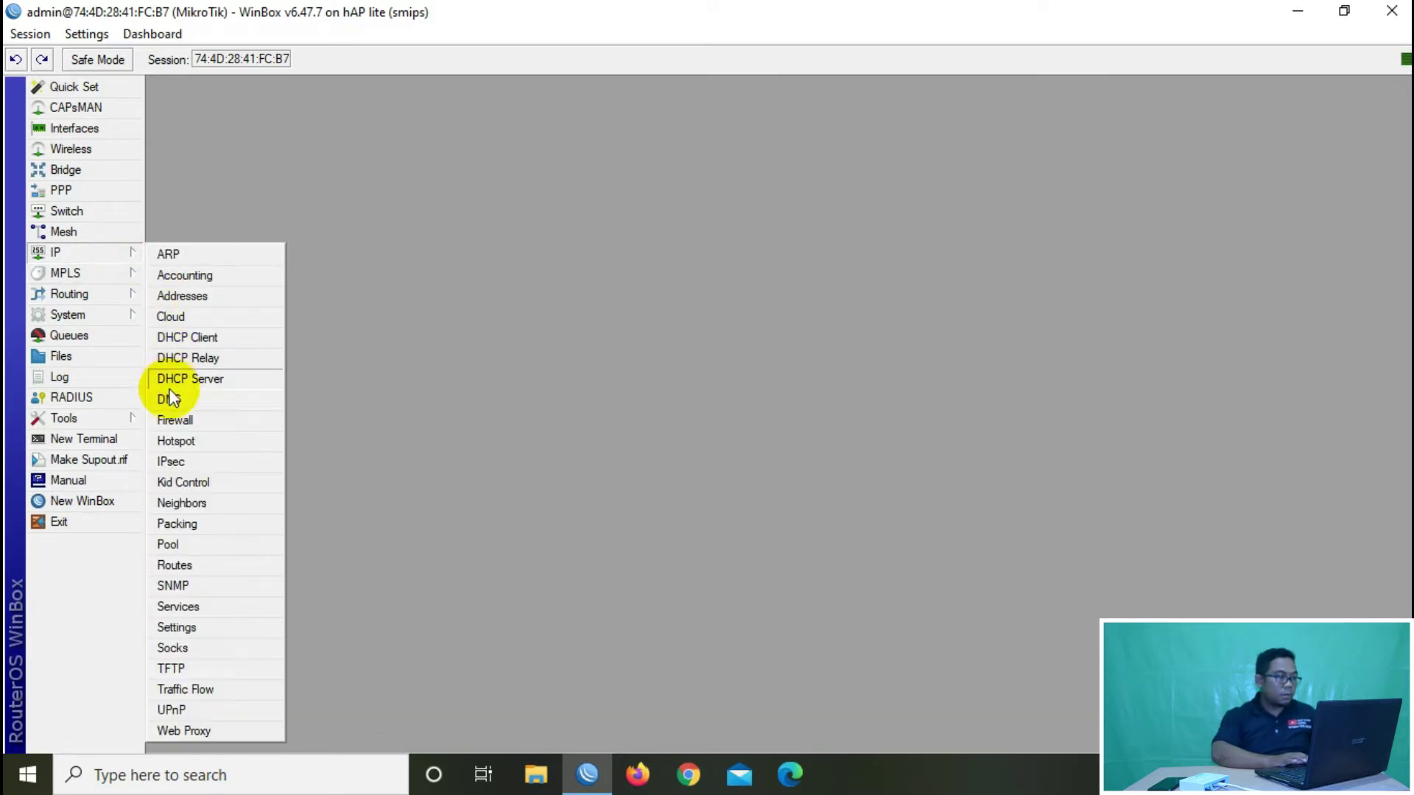
{"action": "left_click", "coordinate": [182, 427]}
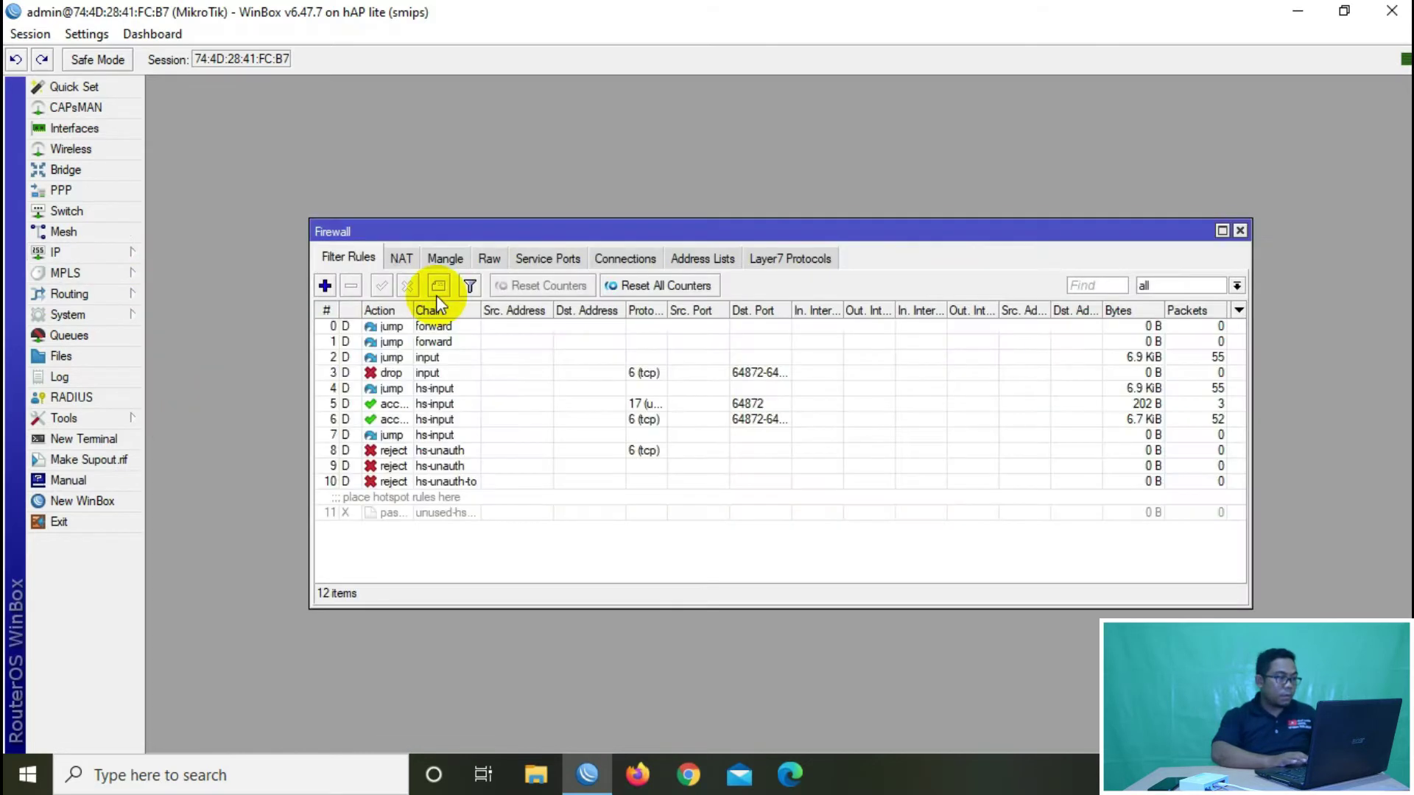
{"action": "left_click", "coordinate": [402, 257]}
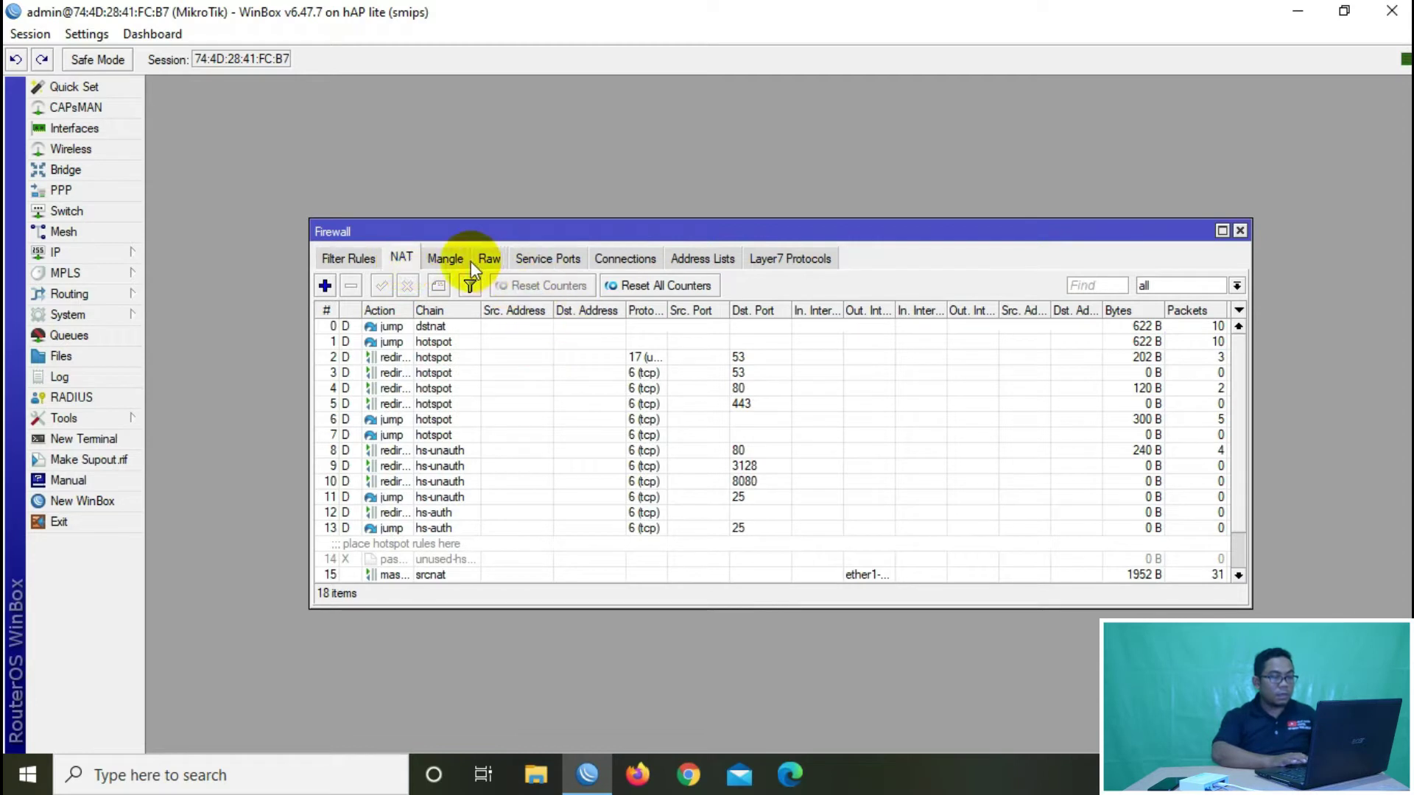
{"action": "left_click", "coordinate": [1240, 231]}
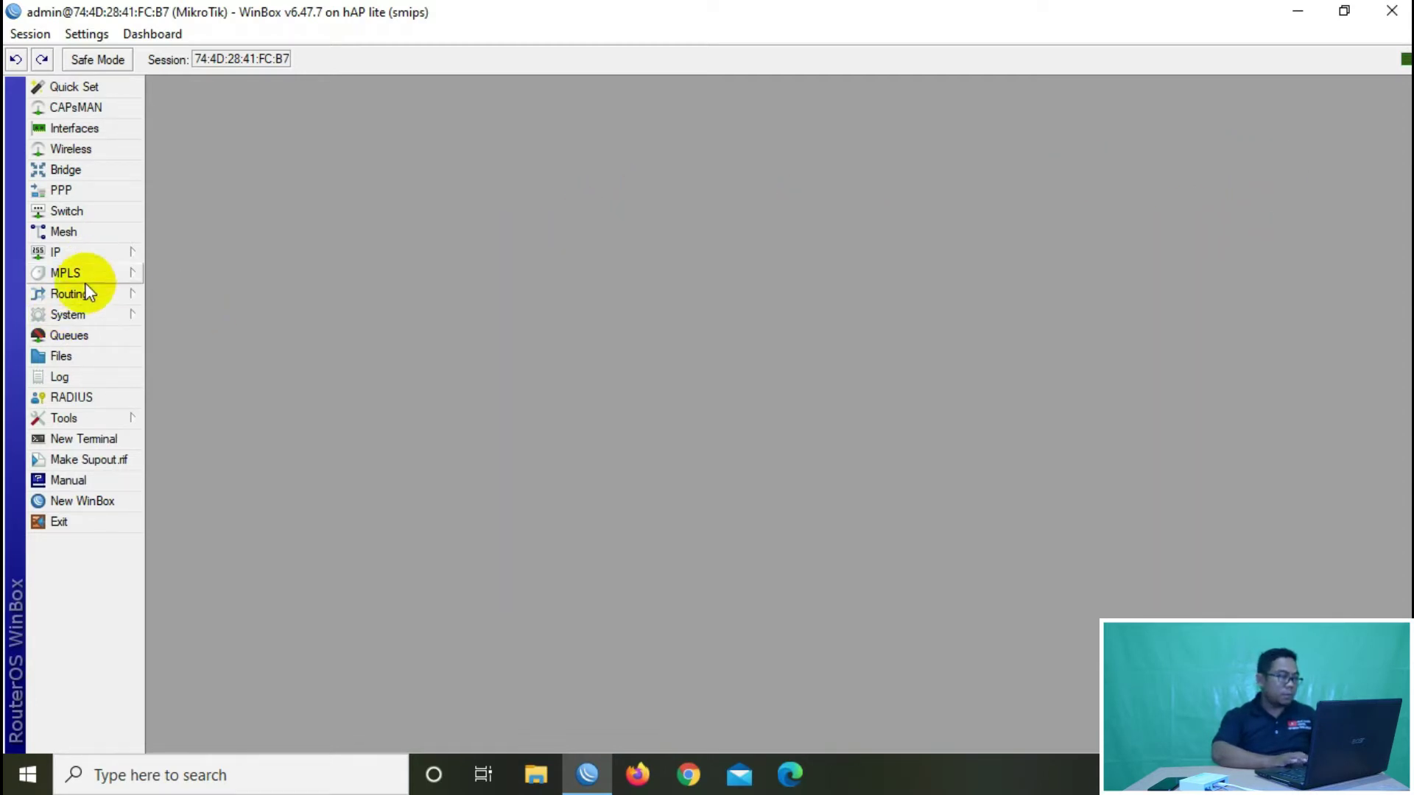
{"action": "left_click", "coordinate": [116, 252]}
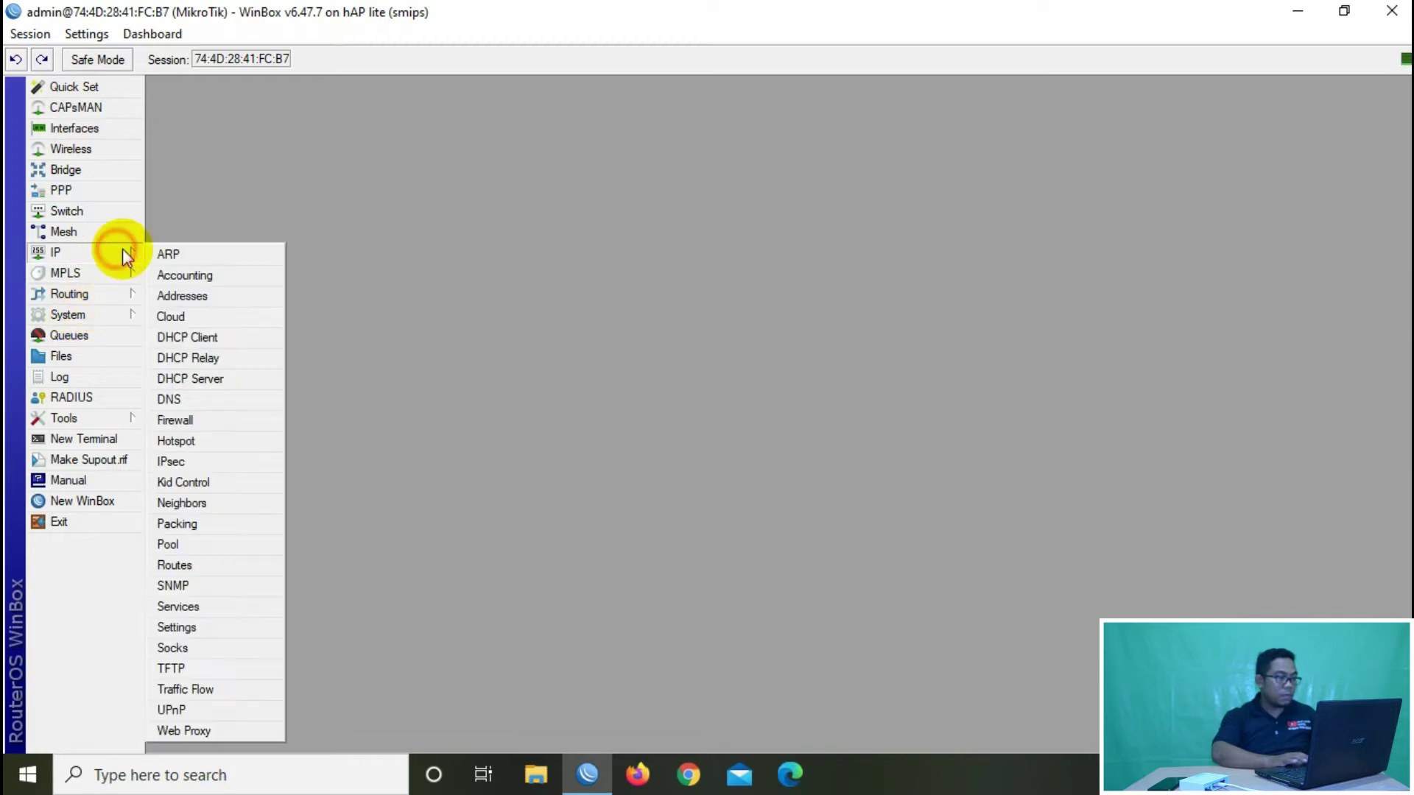
{"action": "left_click", "coordinate": [174, 566]}
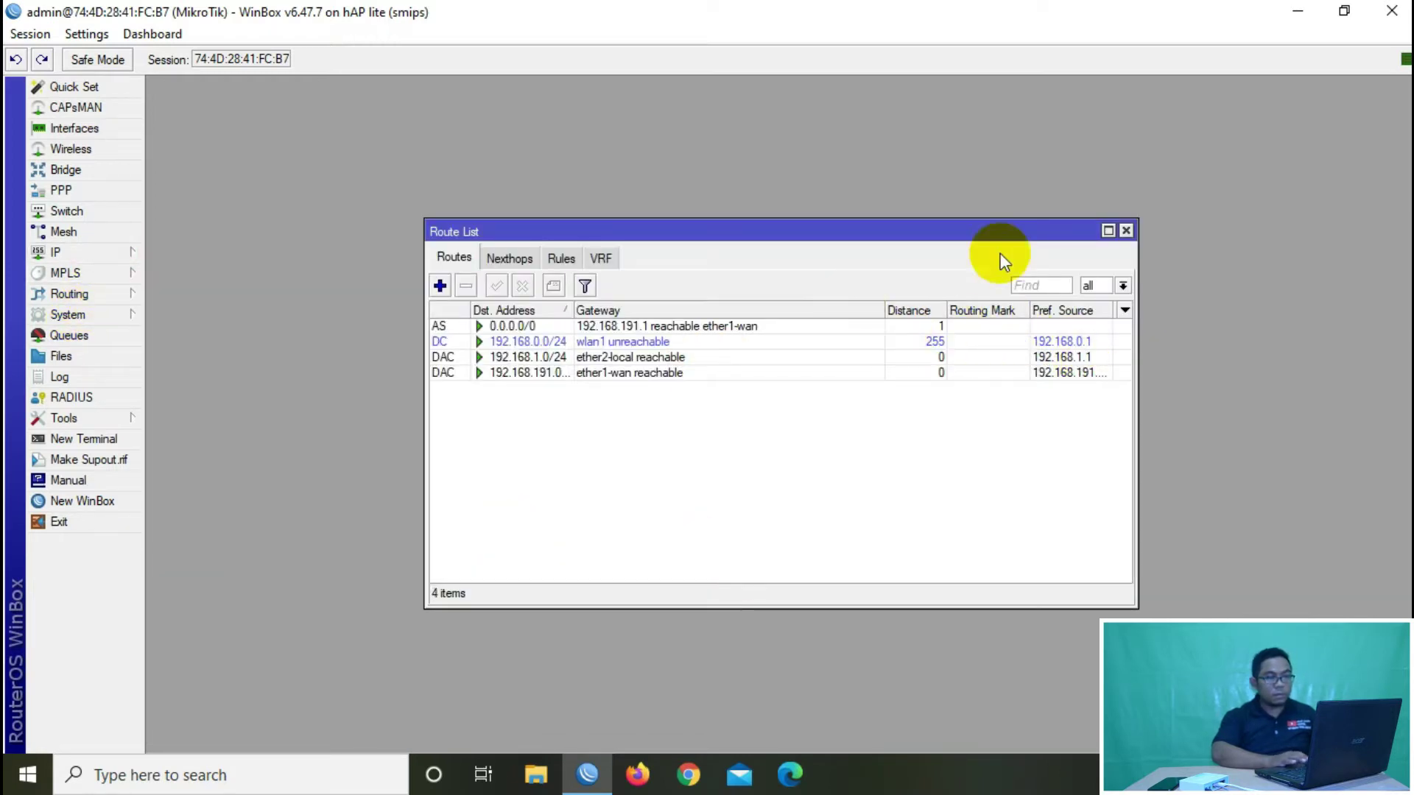
{"action": "left_click", "coordinate": [1126, 231]}
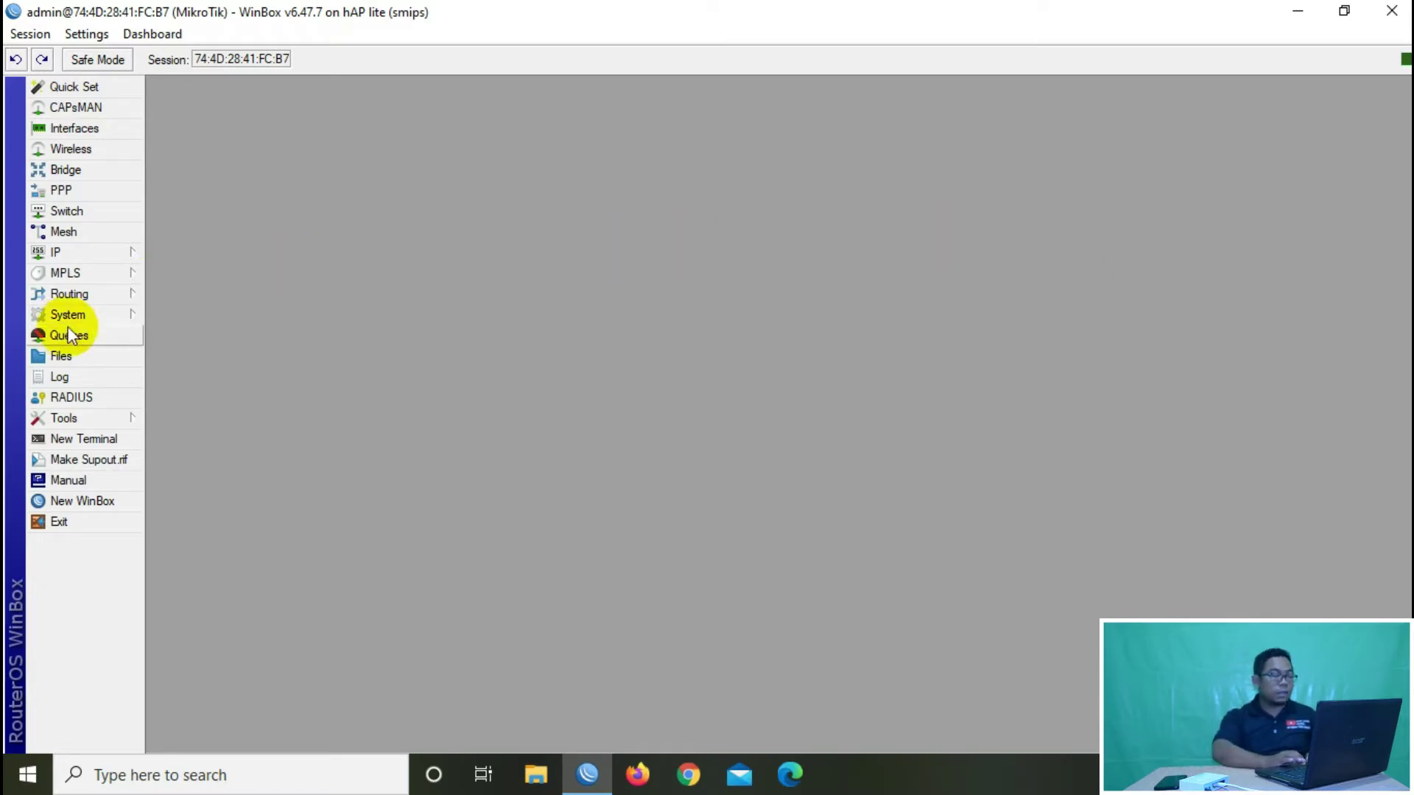
Step: Open System > Packages and confirm all 11 packages are at 6.47.7, with ipv6 disabled
{"action": "left_click", "coordinate": [101, 318]}
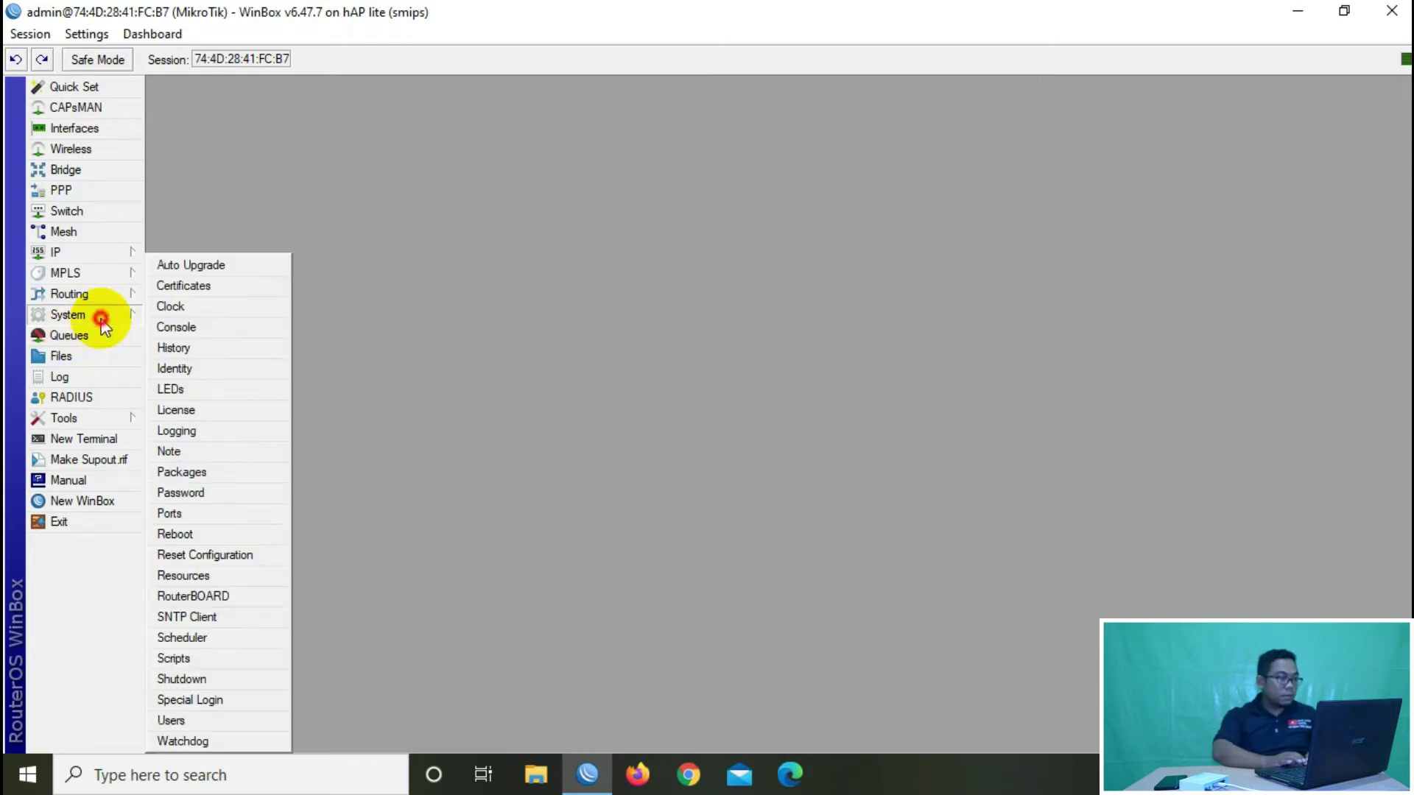
{"action": "left_click", "coordinate": [192, 472]}
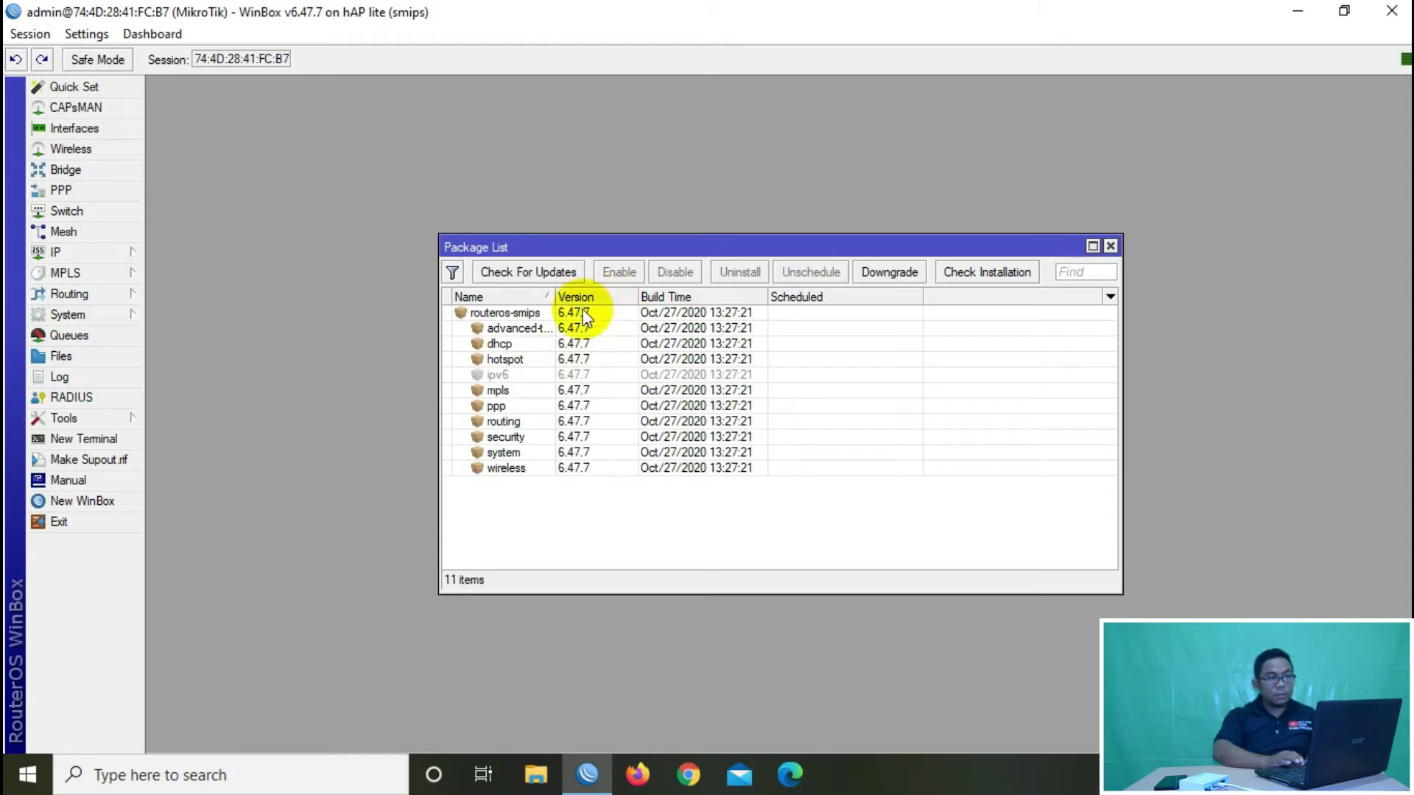
{"action": "left_click_drag", "start_coordinate": [554, 296], "coordinate": [593, 294]}
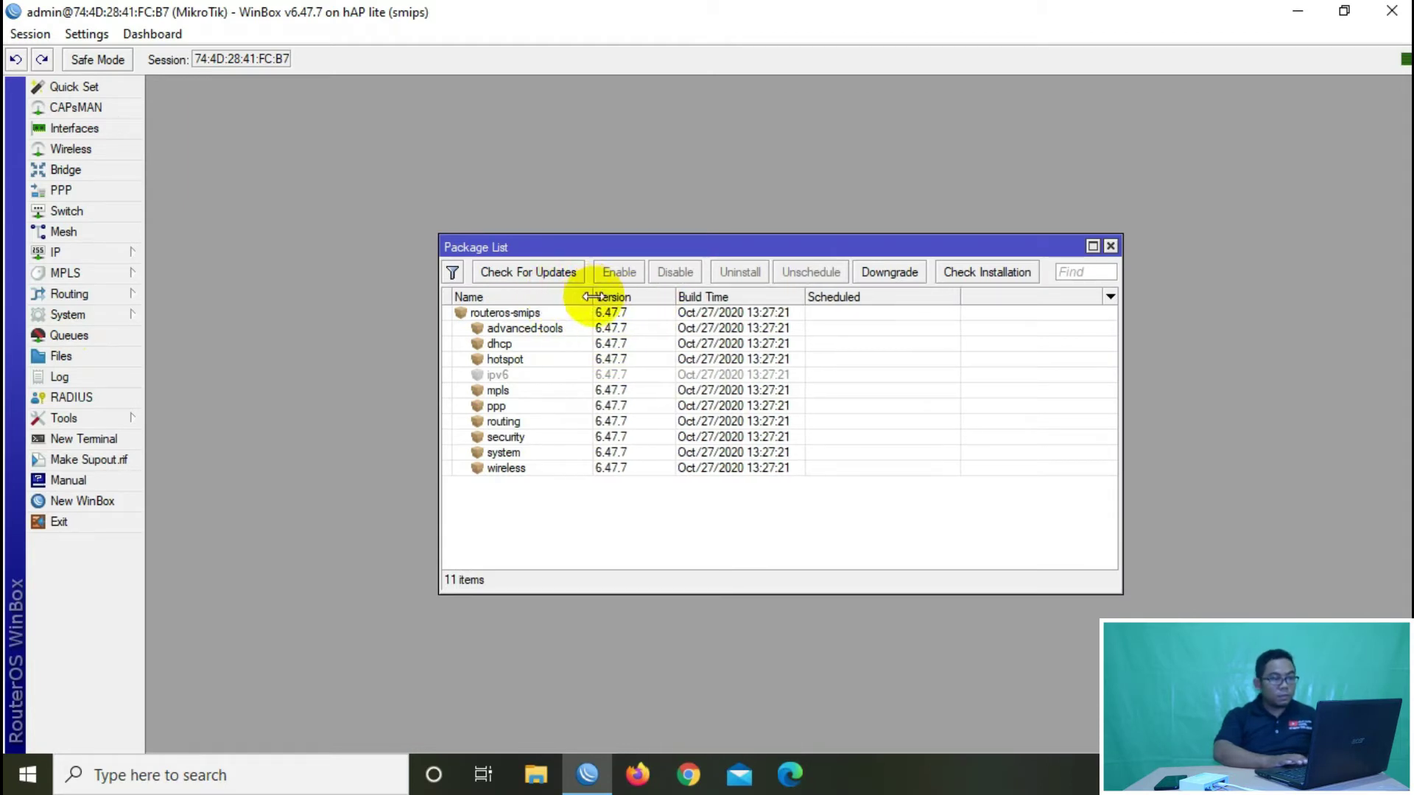
{"action": "left_click", "coordinate": [620, 343]}
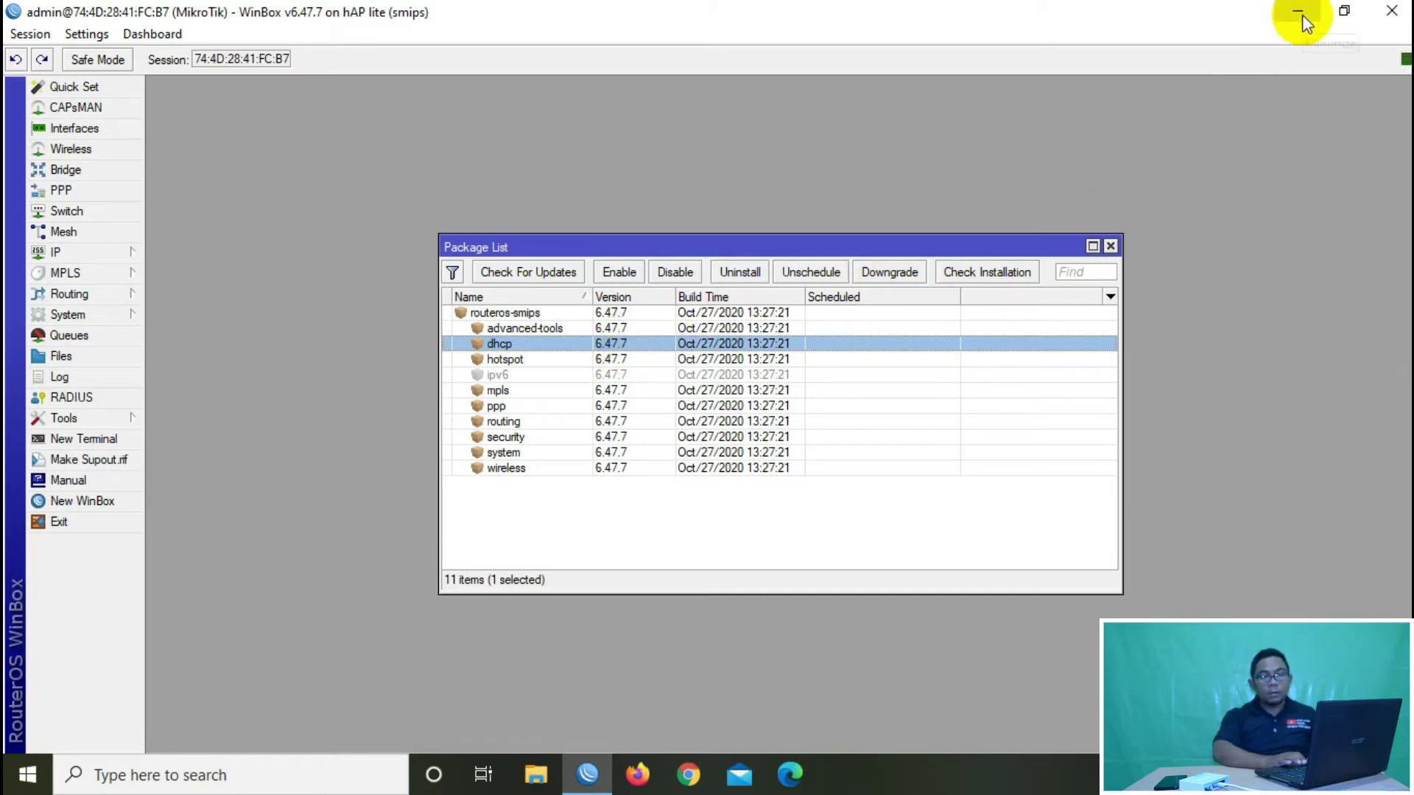
{"action": "left_click_drag", "start_coordinate": [895, 246], "coordinate": [892, 199]}
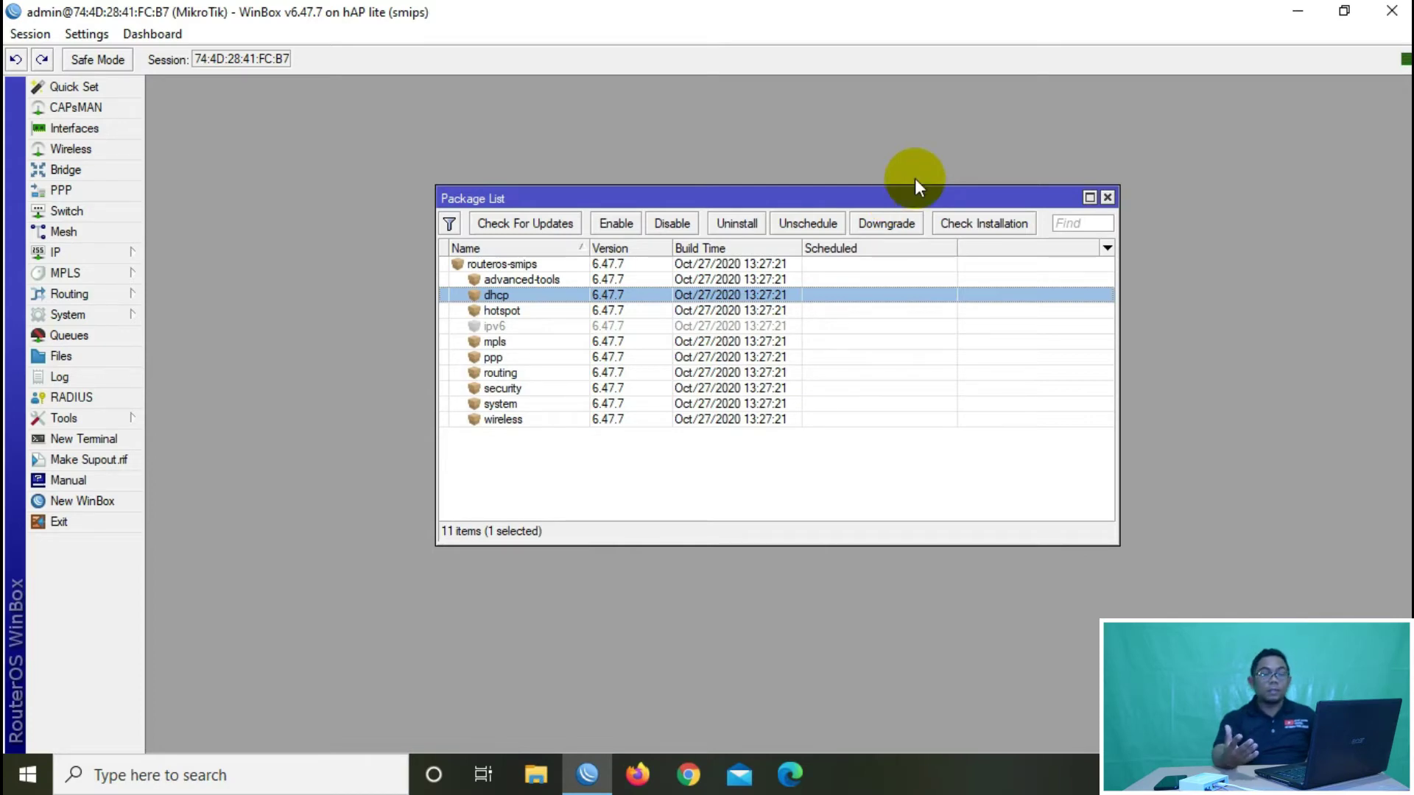
Step: Refresh the desktop and check the type and size of routeros-smips-6.46.3.npk
{"action": "left_click", "coordinate": [1296, 11]}
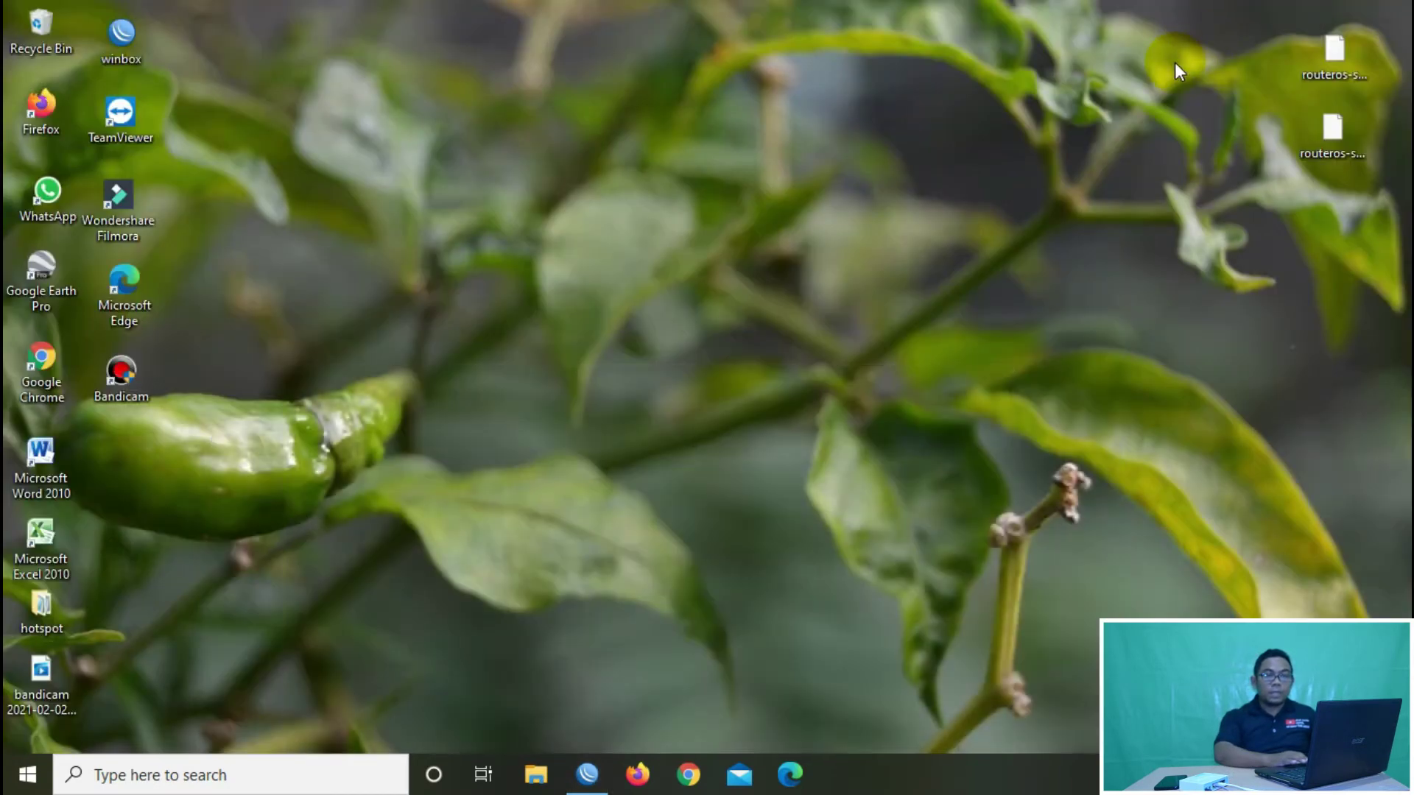
{"action": "right_click", "coordinate": [1213, 156]}
{"action": "left_click", "coordinate": [1239, 212]}
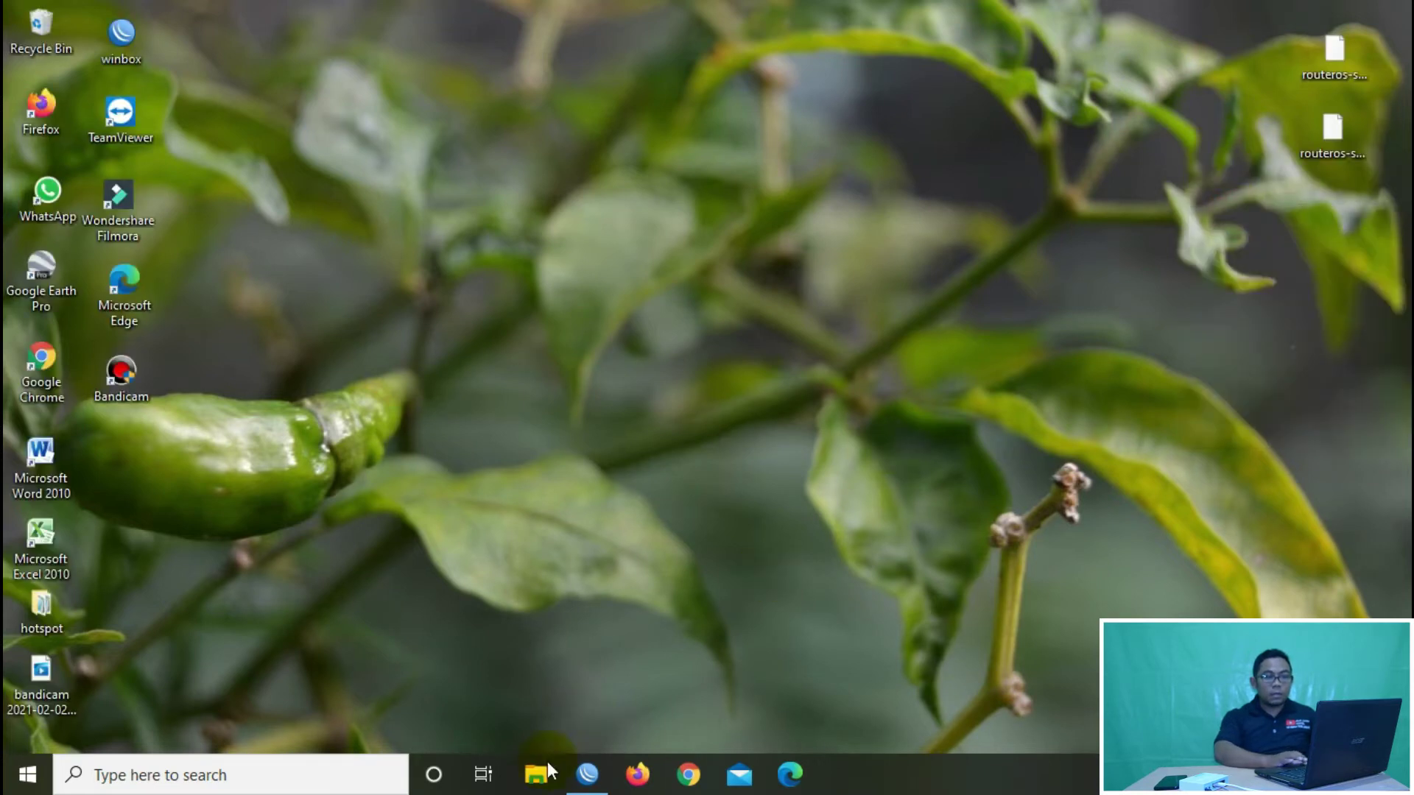
{"action": "left_click", "coordinate": [587, 774]}
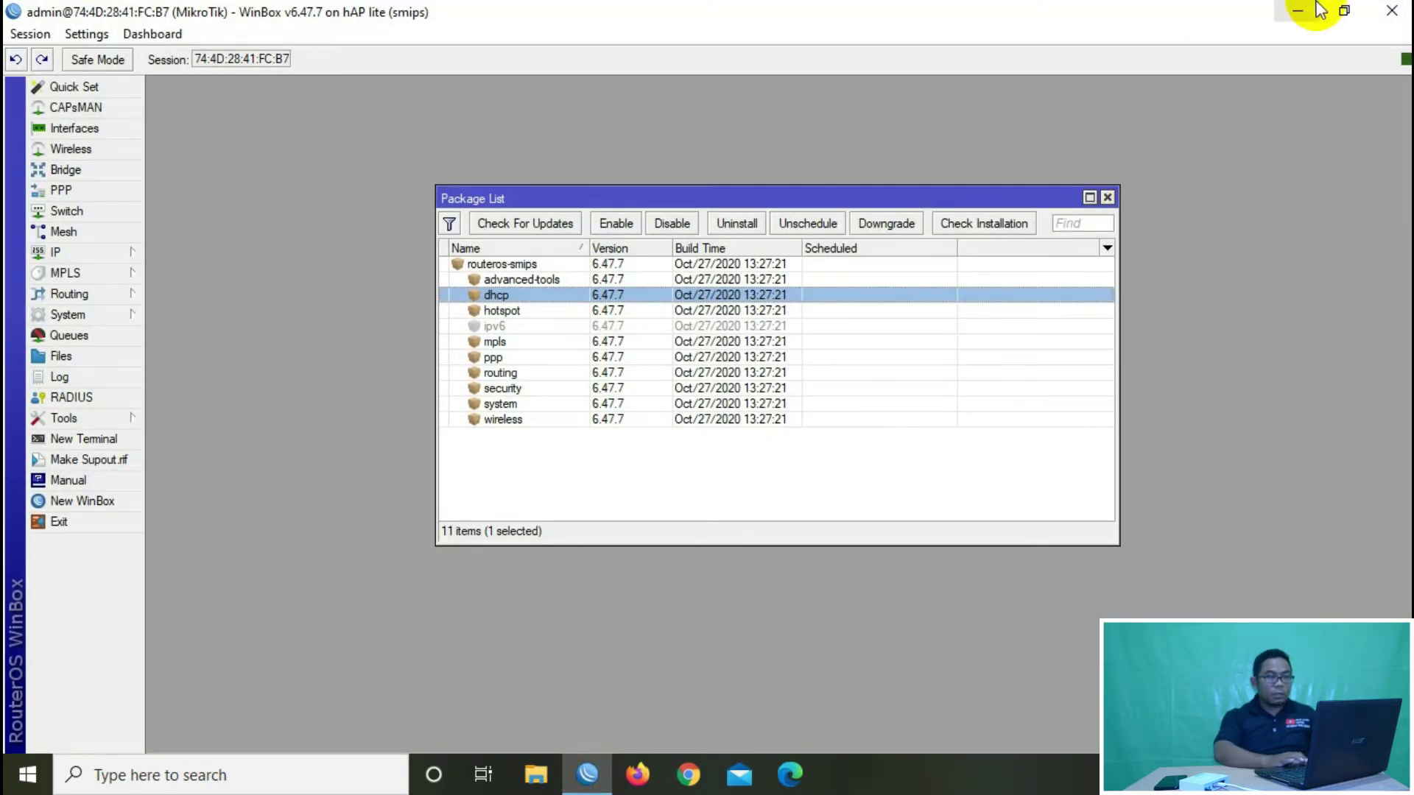
{"action": "left_click", "coordinate": [1300, 10]}
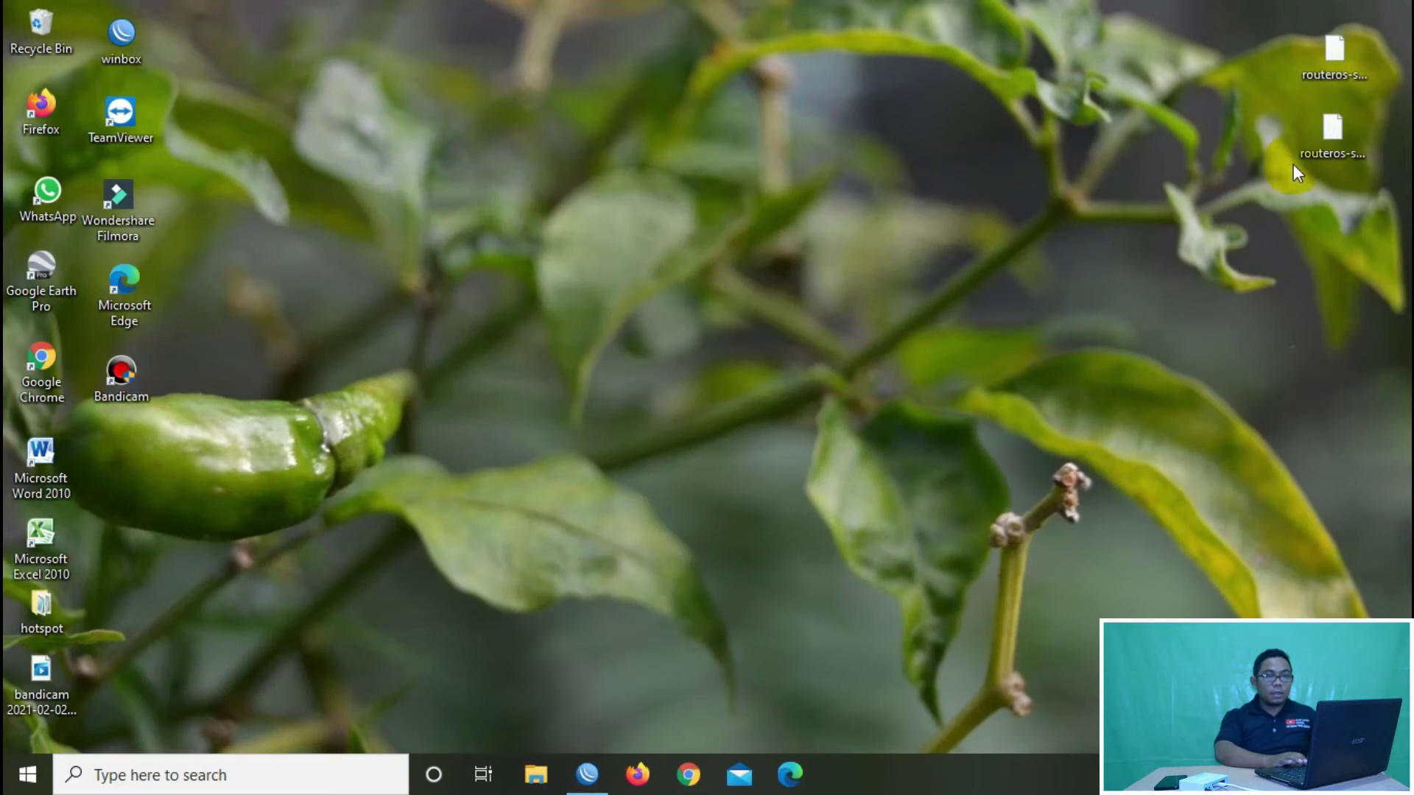
{"action": "left_click", "coordinate": [1355, 125]}
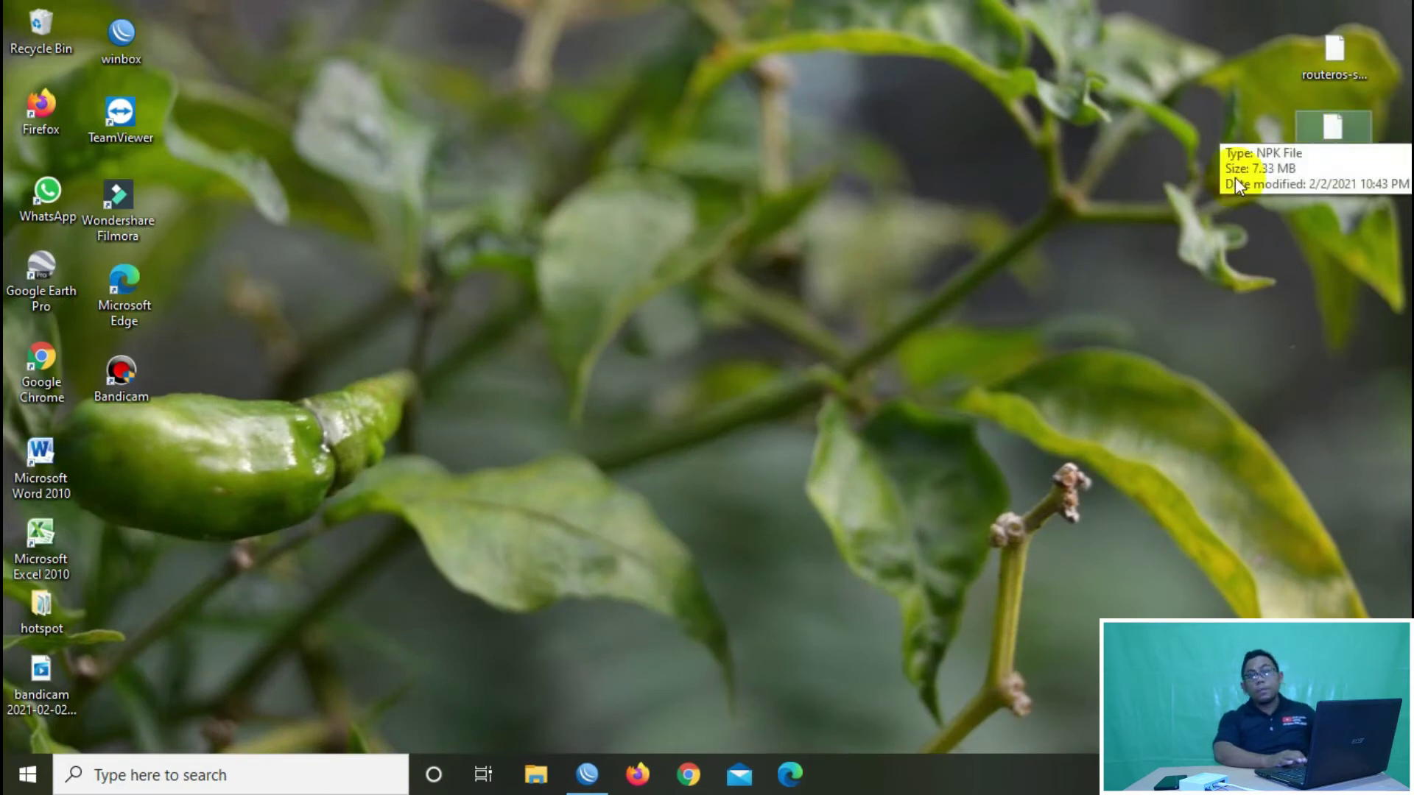
Step: Select routeros-smips-6.46.3.npk on the desktop and launch Firefox
{"action": "left_click", "coordinate": [587, 774]}
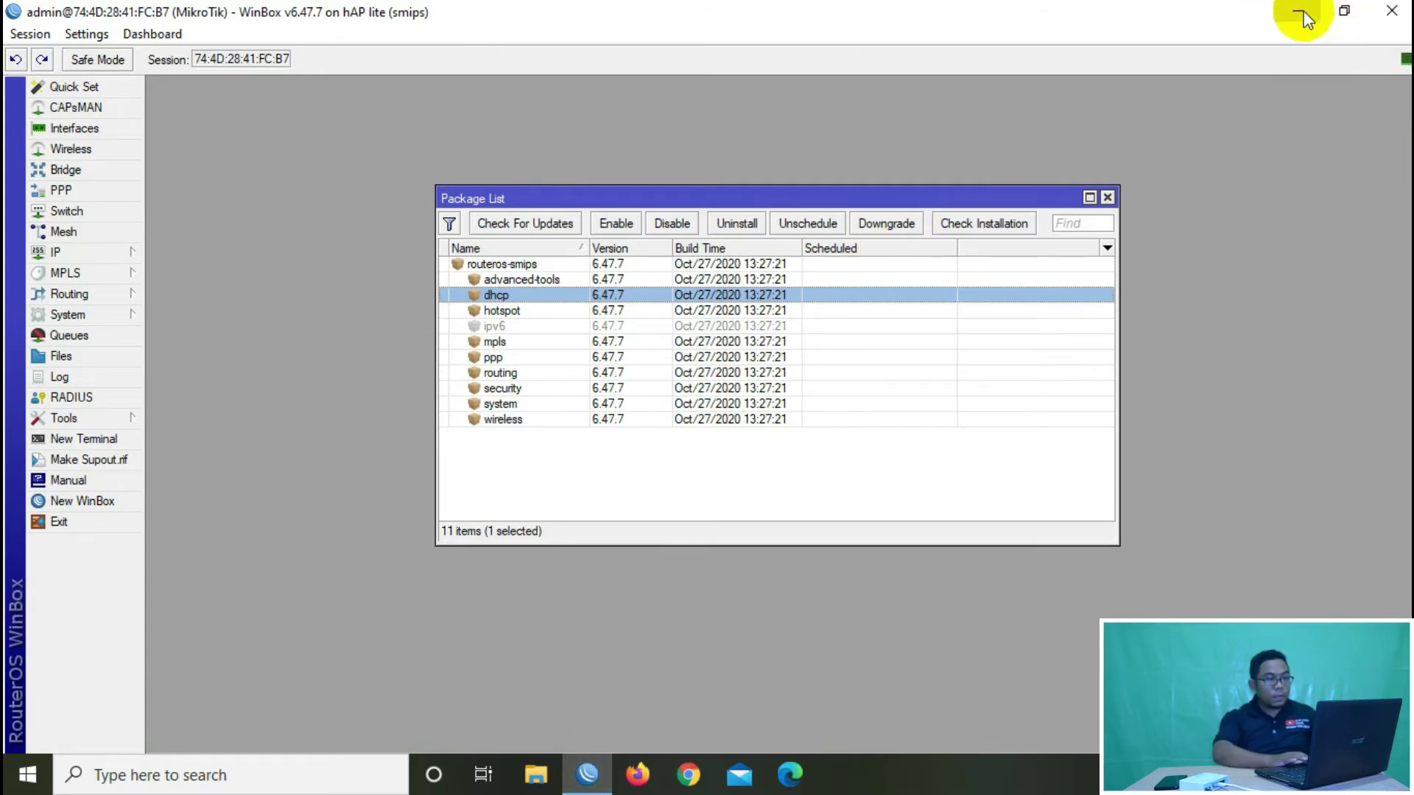
{"action": "left_click", "coordinate": [1300, 17]}
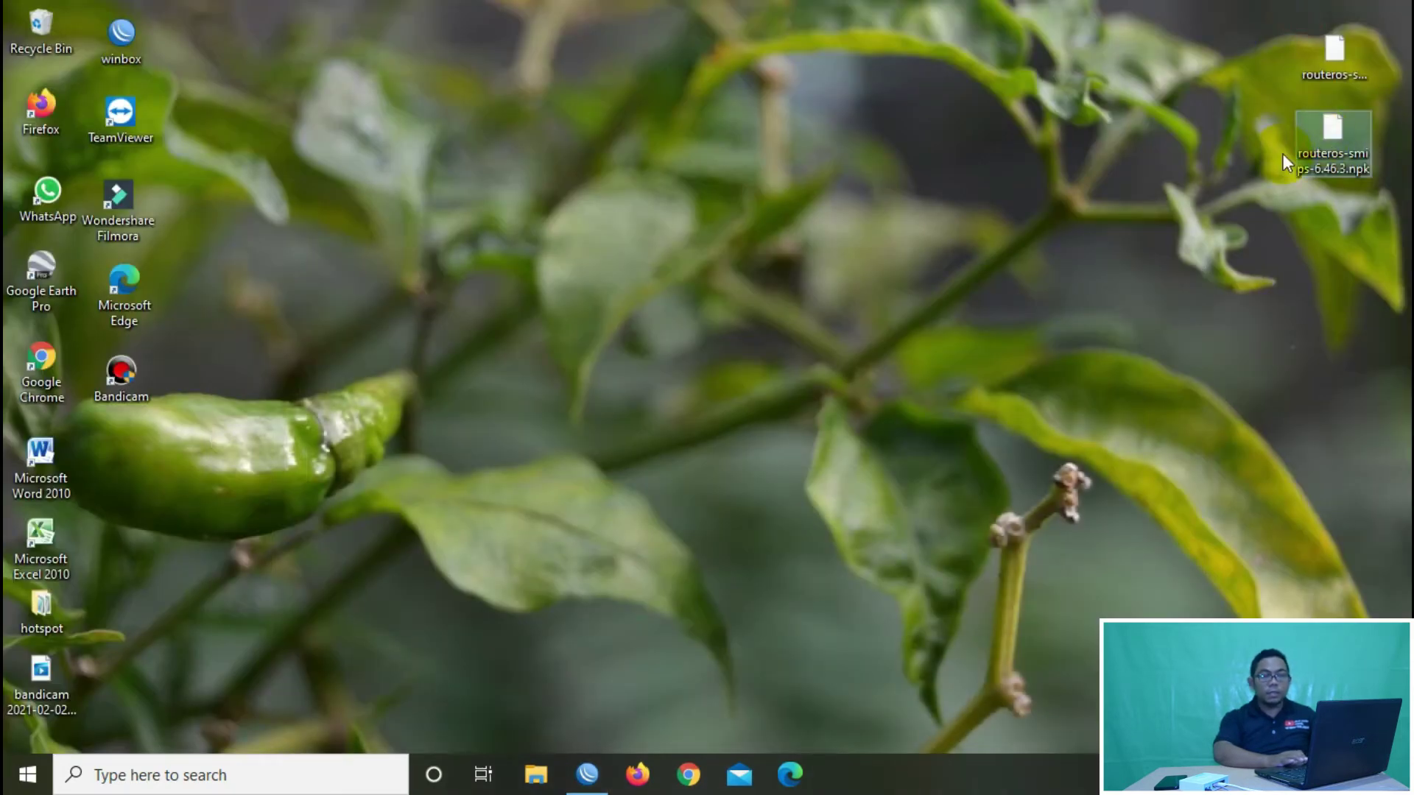
{"action": "left_click", "coordinate": [590, 775]}
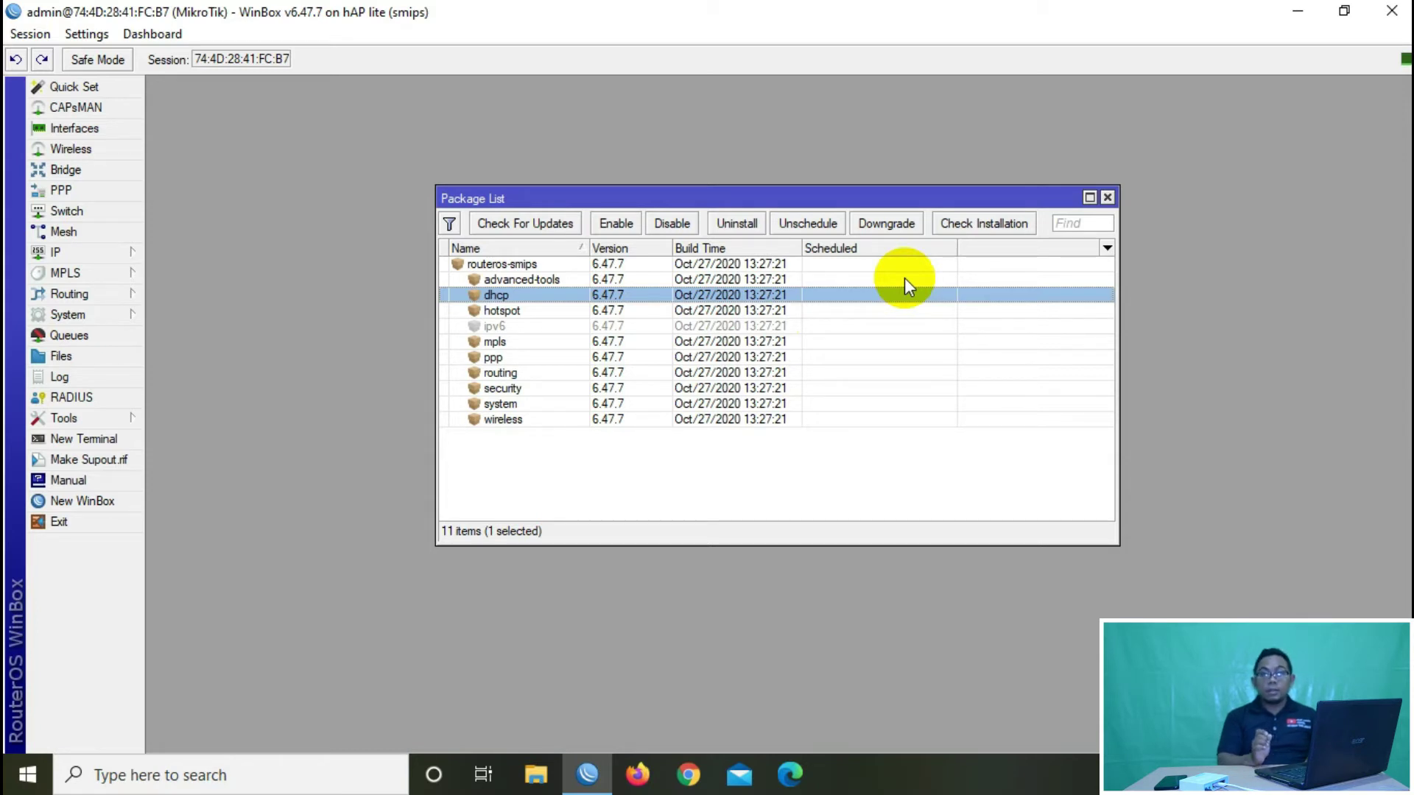
{"action": "left_click", "coordinate": [1298, 11]}
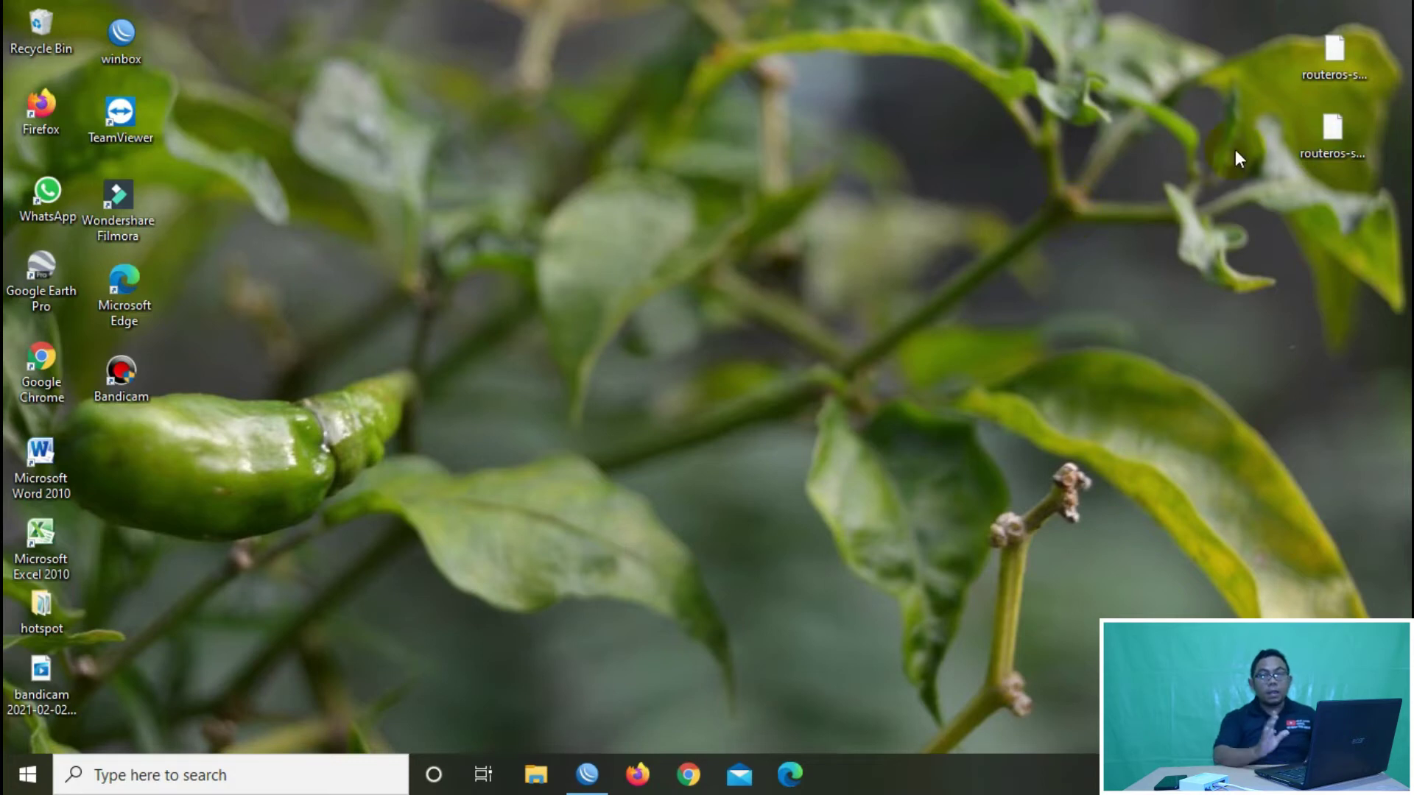
{"action": "left_click", "coordinate": [1340, 132]}
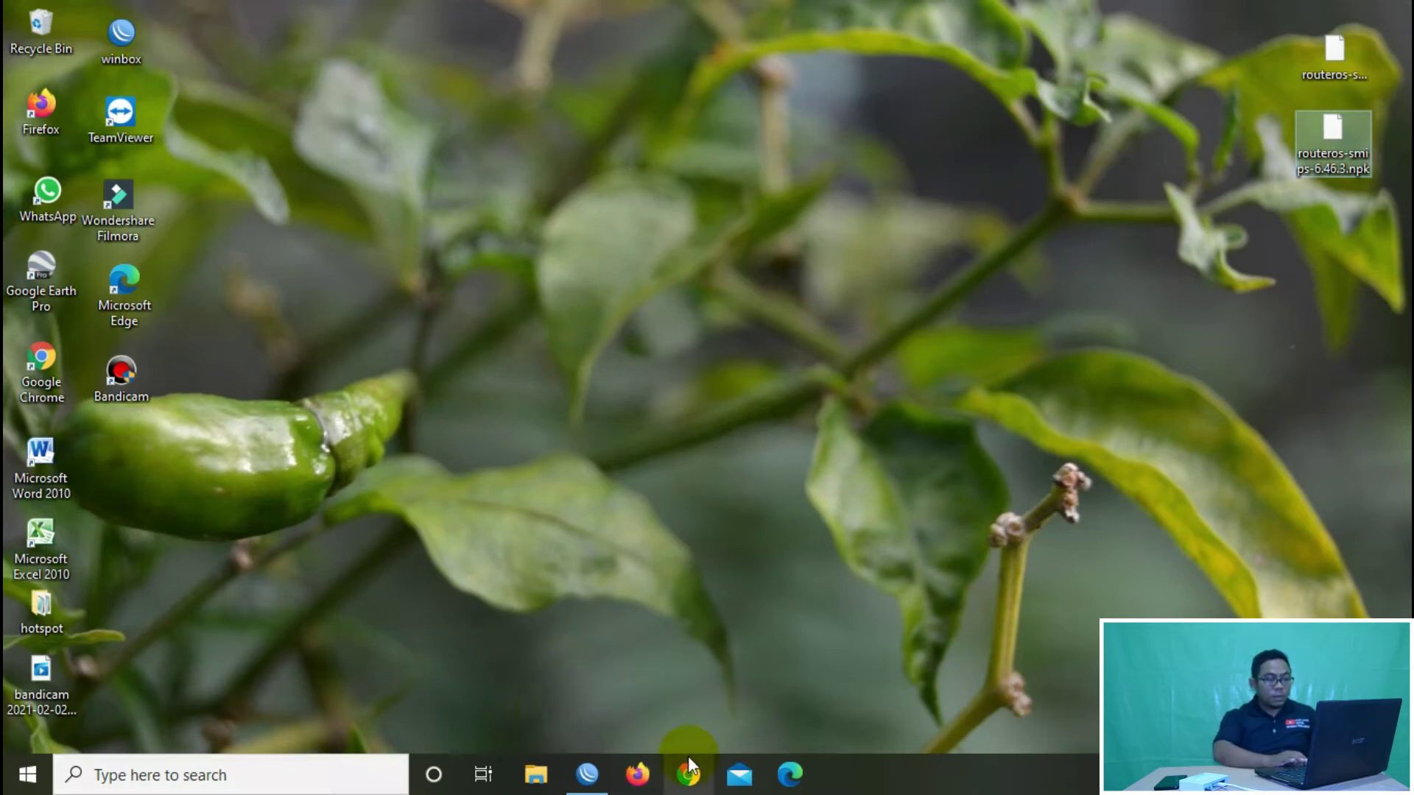
{"action": "left_click", "coordinate": [651, 779]}
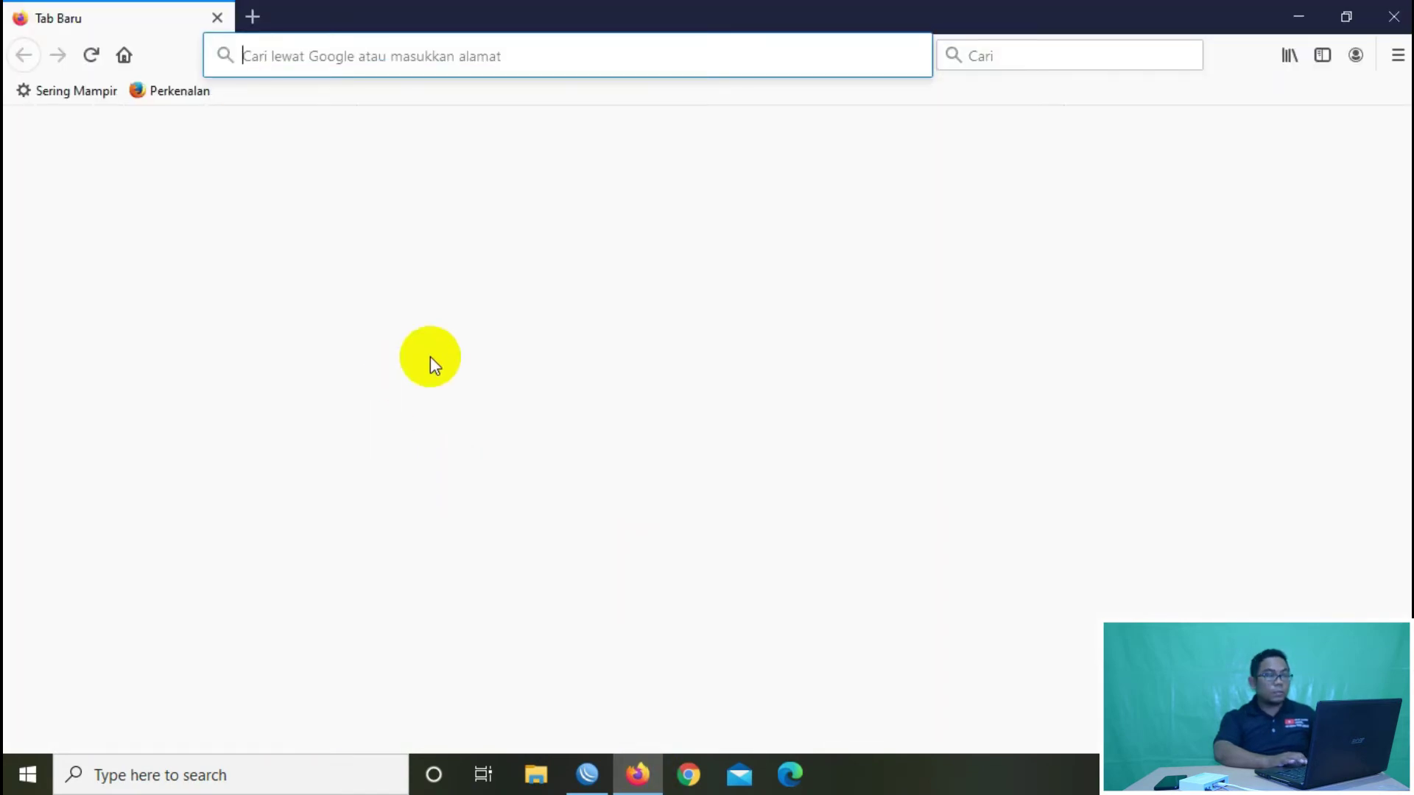
Step: Go to mikrotik.com and open the Software download archive of RouterOS releases
{"action": "type", "text": "mi"}
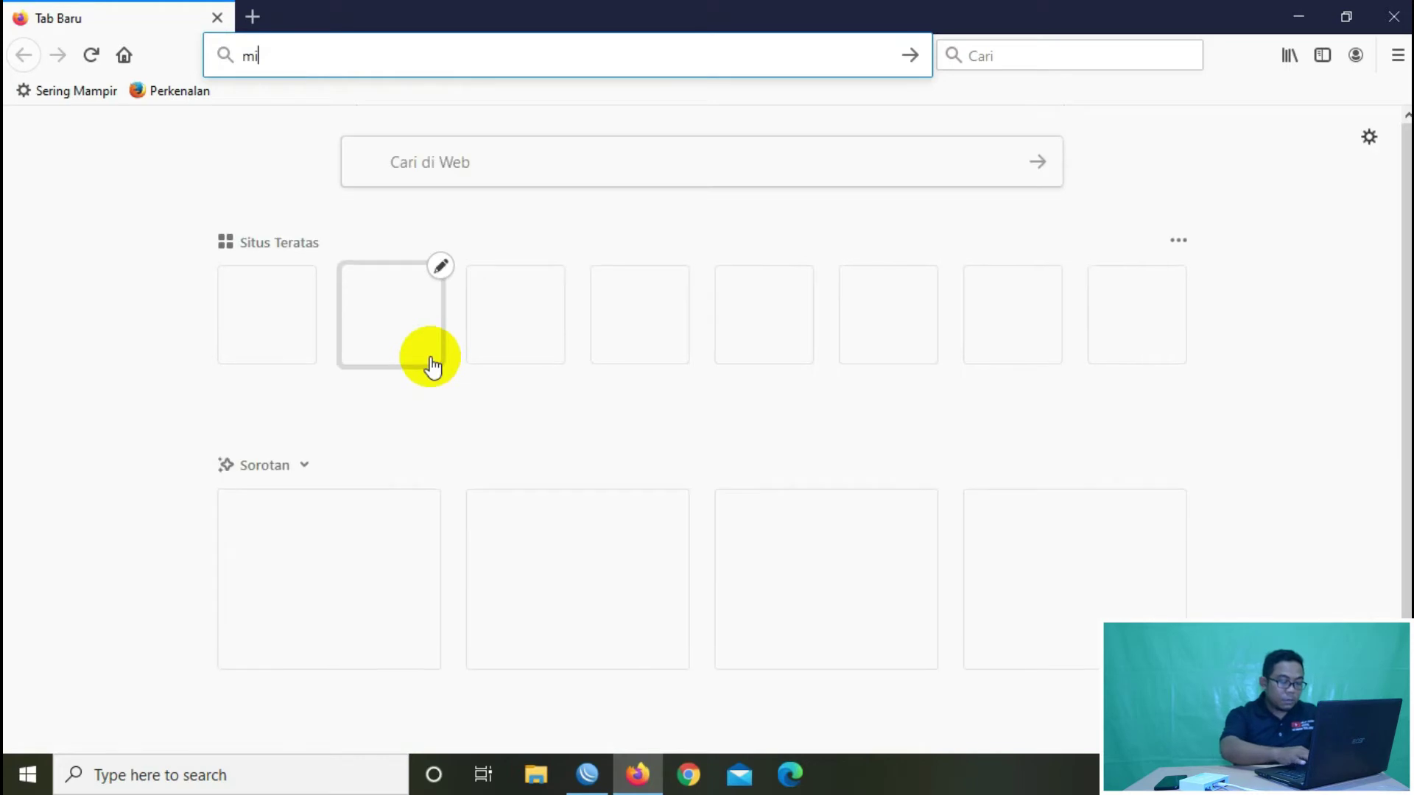
{"action": "type", "text": "krotik"}
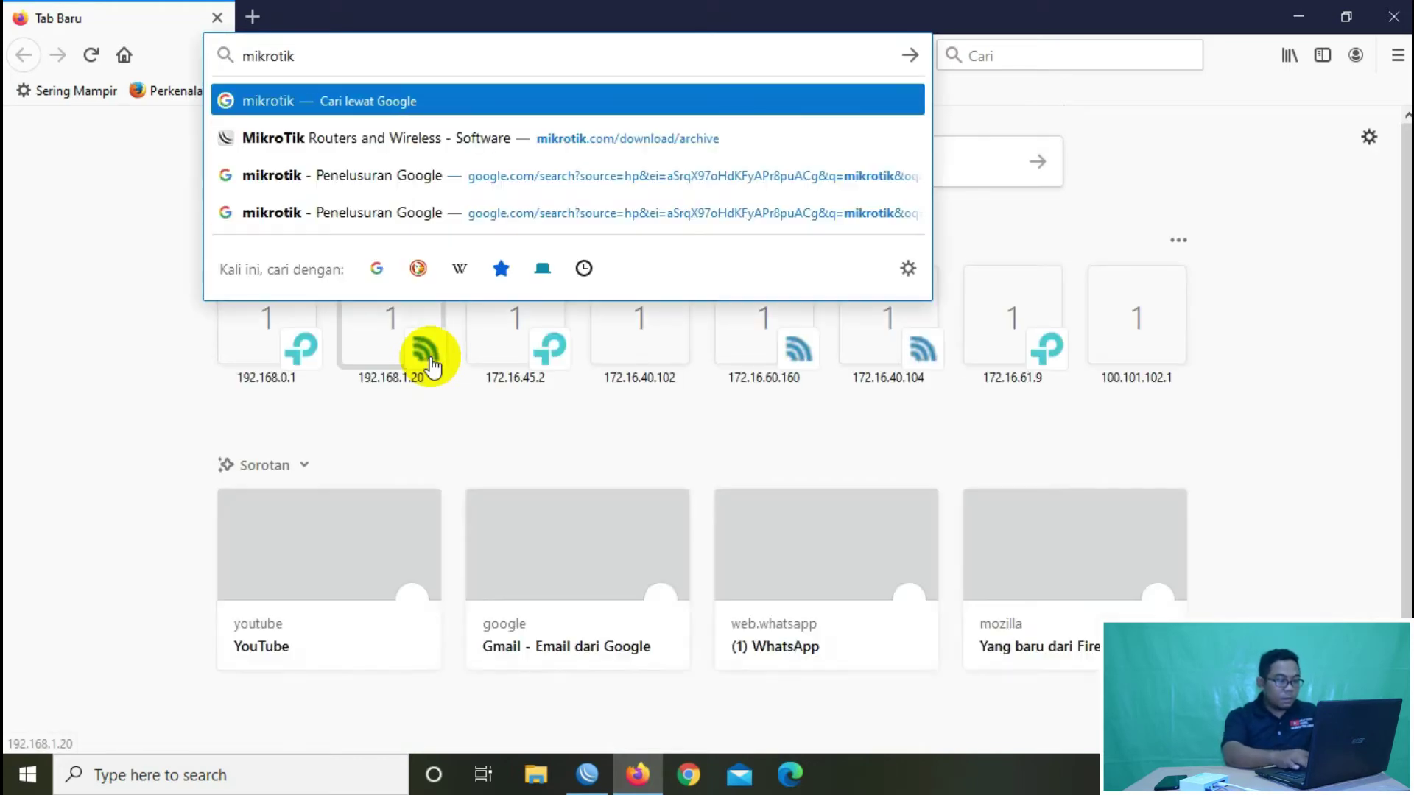
{"action": "type", "text": ".co"}
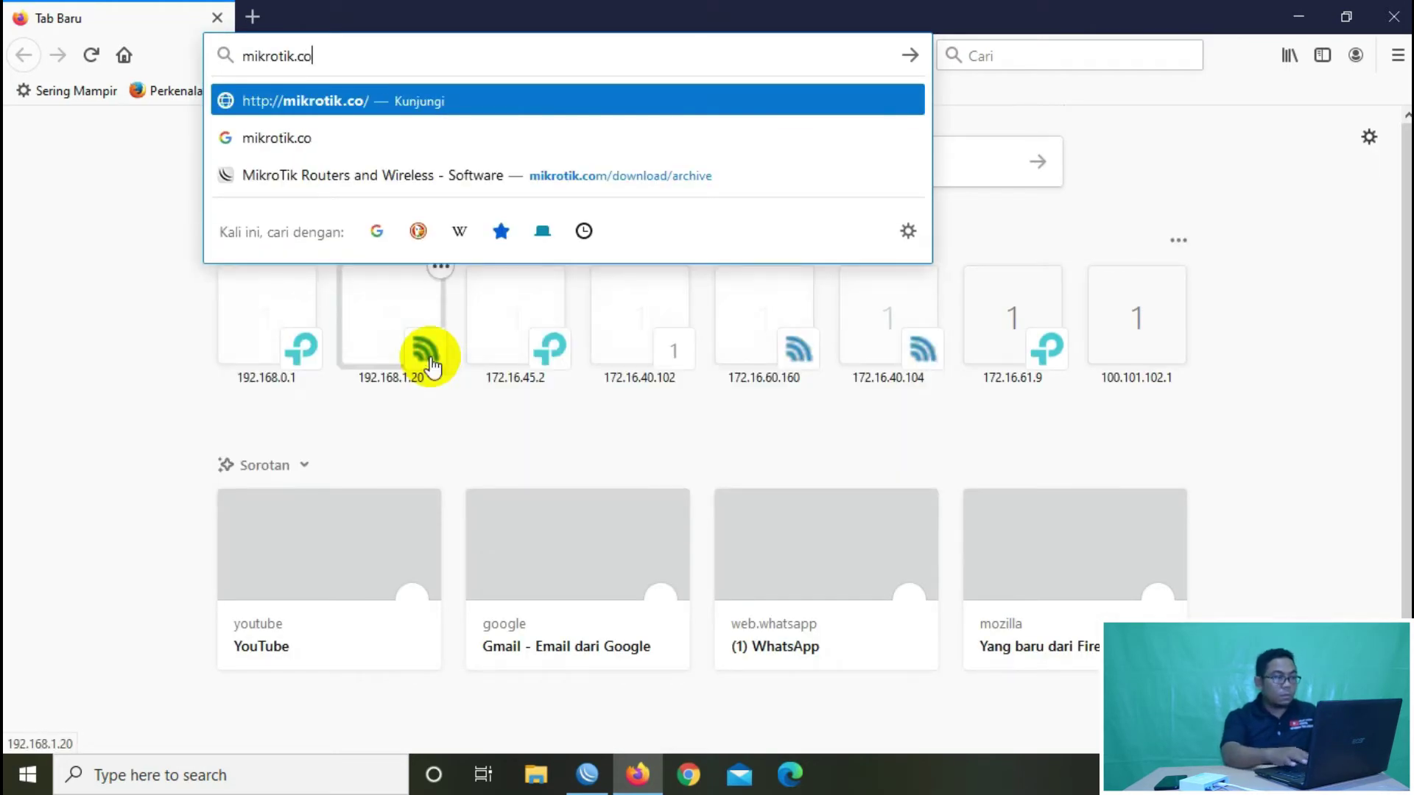
{"action": "type", "text": "m"}
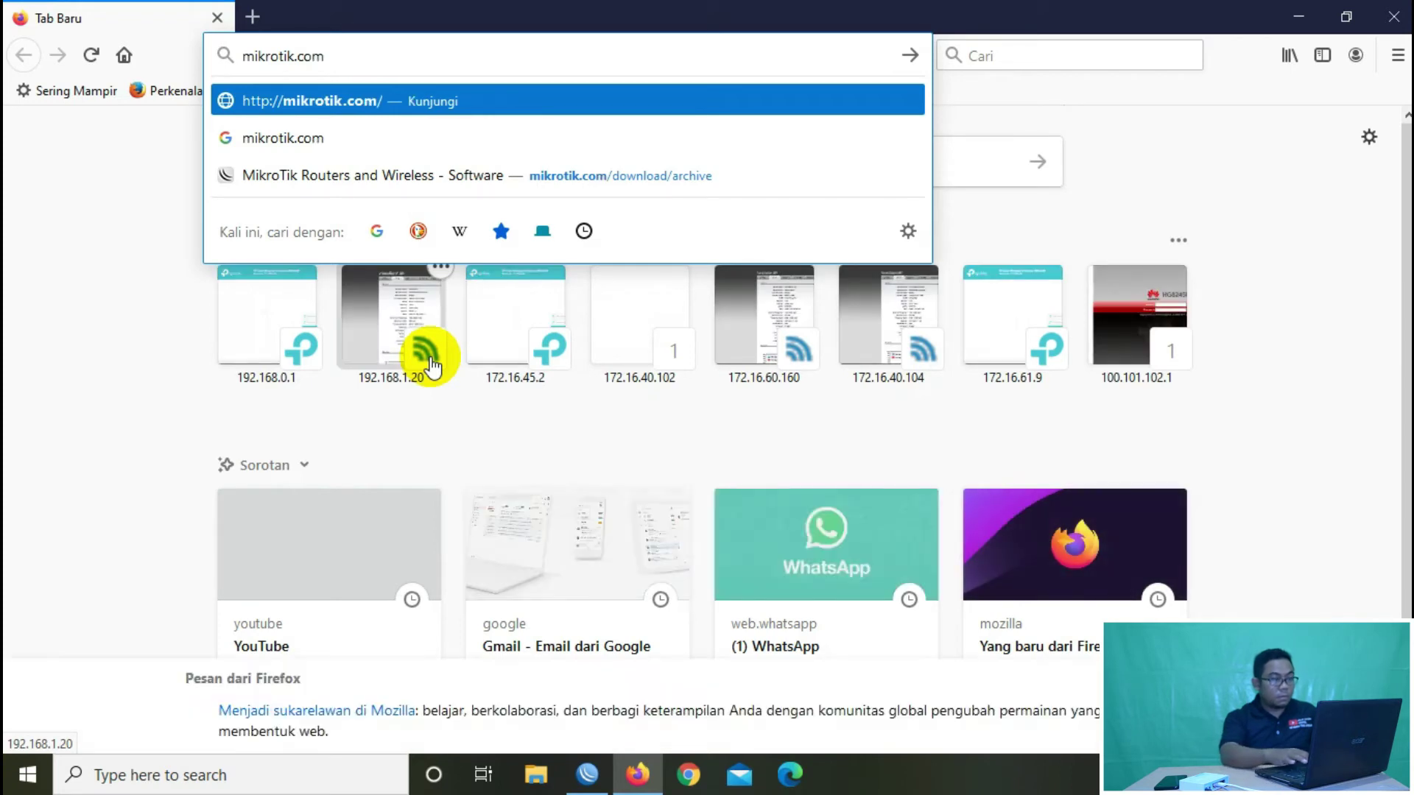
{"action": "key", "text": "Return"}
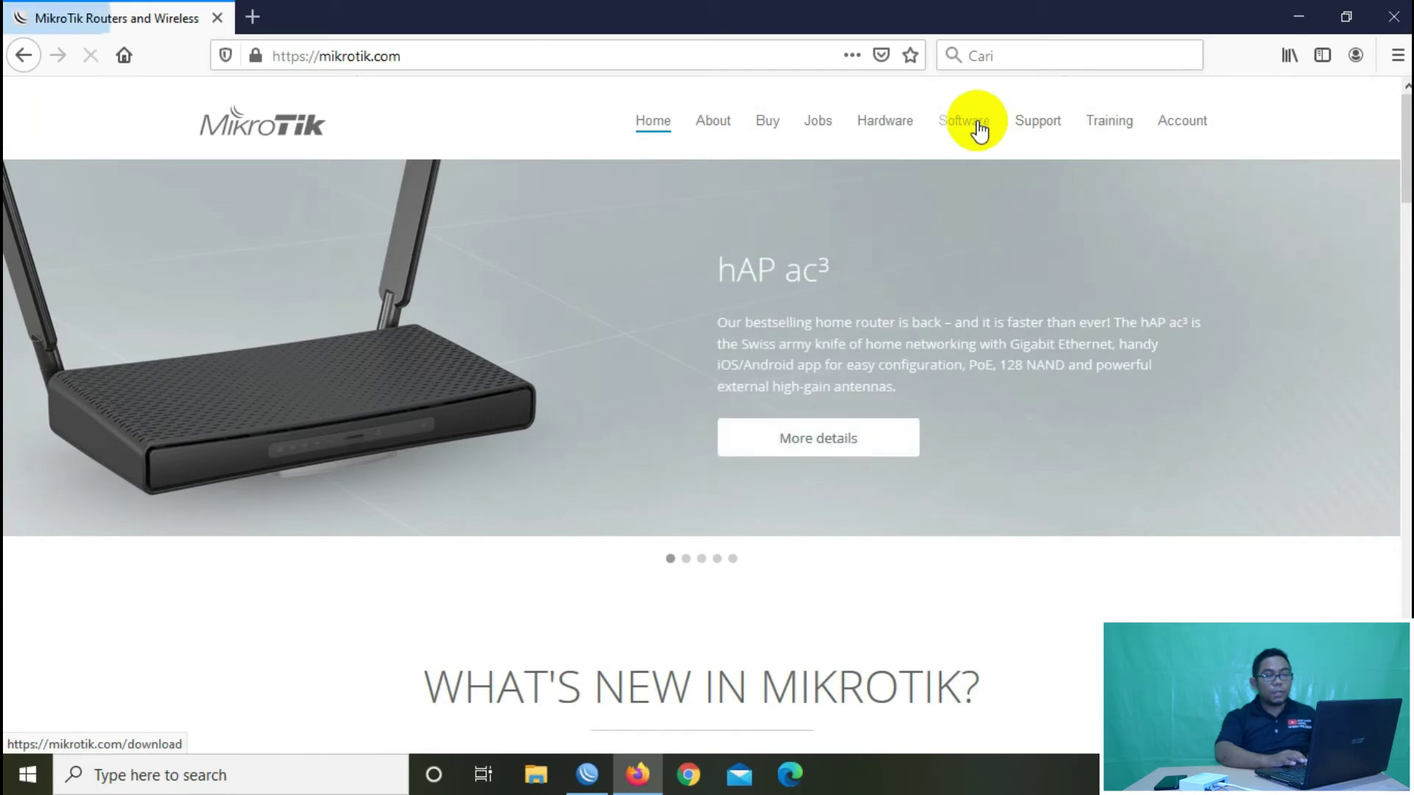
{"action": "left_click", "coordinate": [978, 124]}
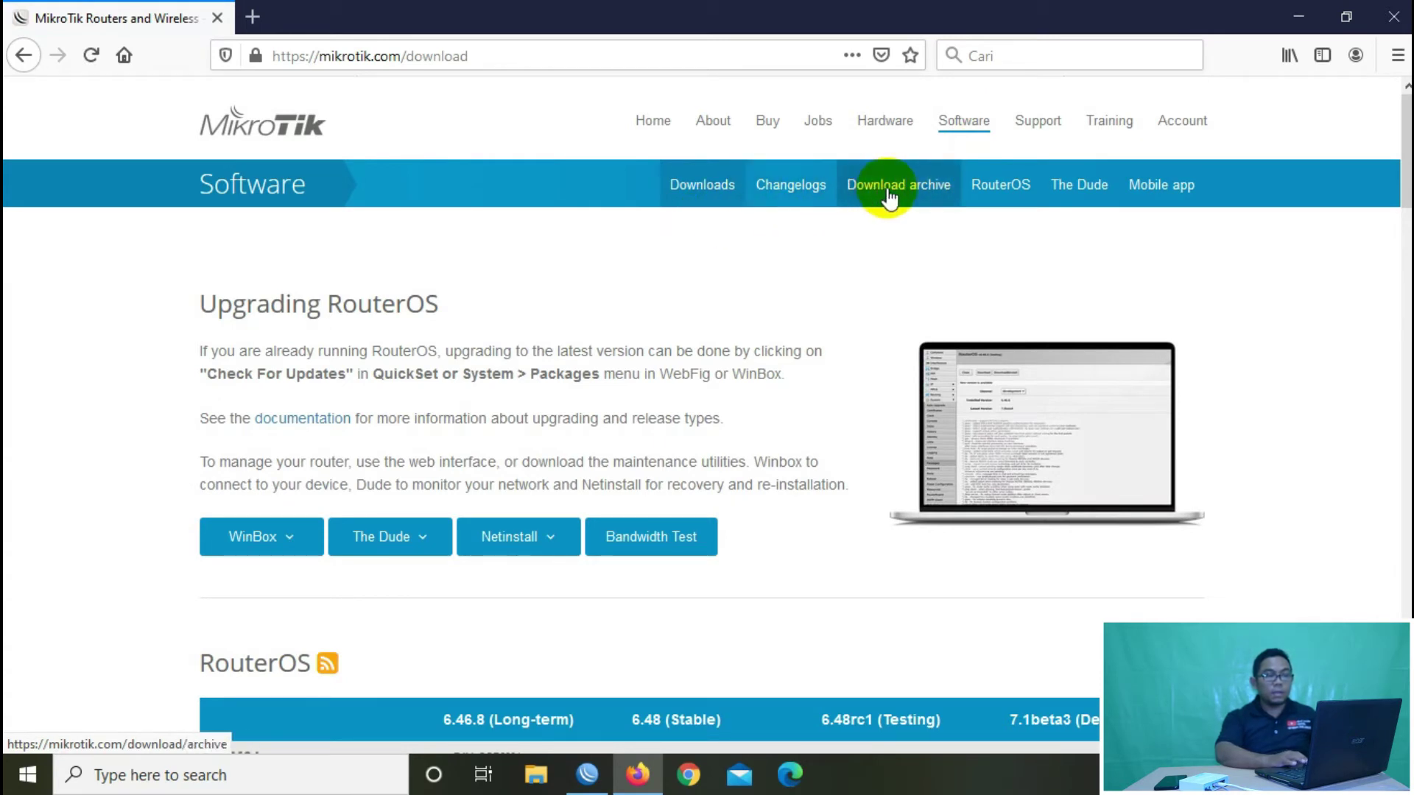
{"action": "left_click", "coordinate": [889, 196]}
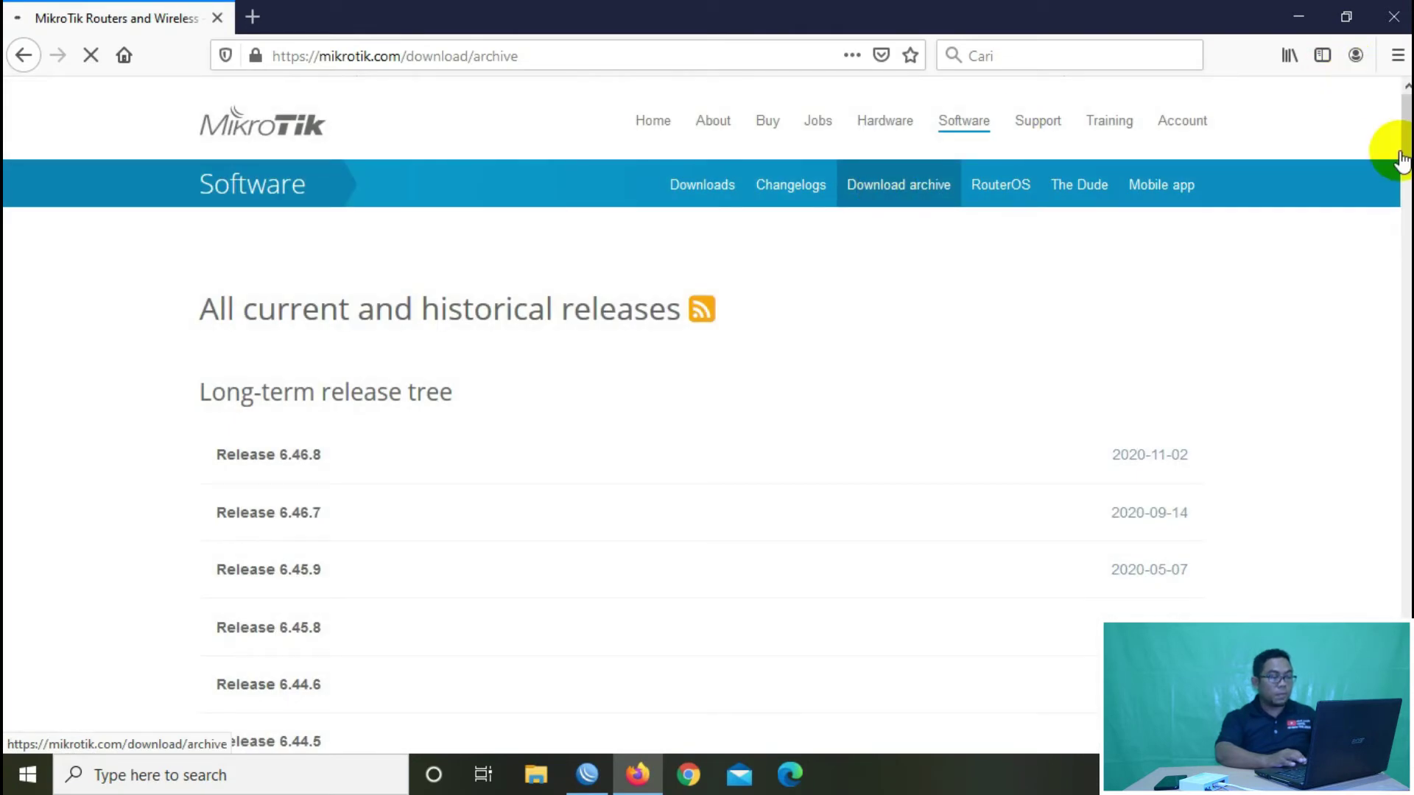
Step: Expand Release 6.46.3 in the archive to locate routeros-smips-6.46.3.npk, then minimize Firefox
{"action": "scroll", "coordinate": [1395, 132], "scroll_direction": "down", "scroll_amount": 1}
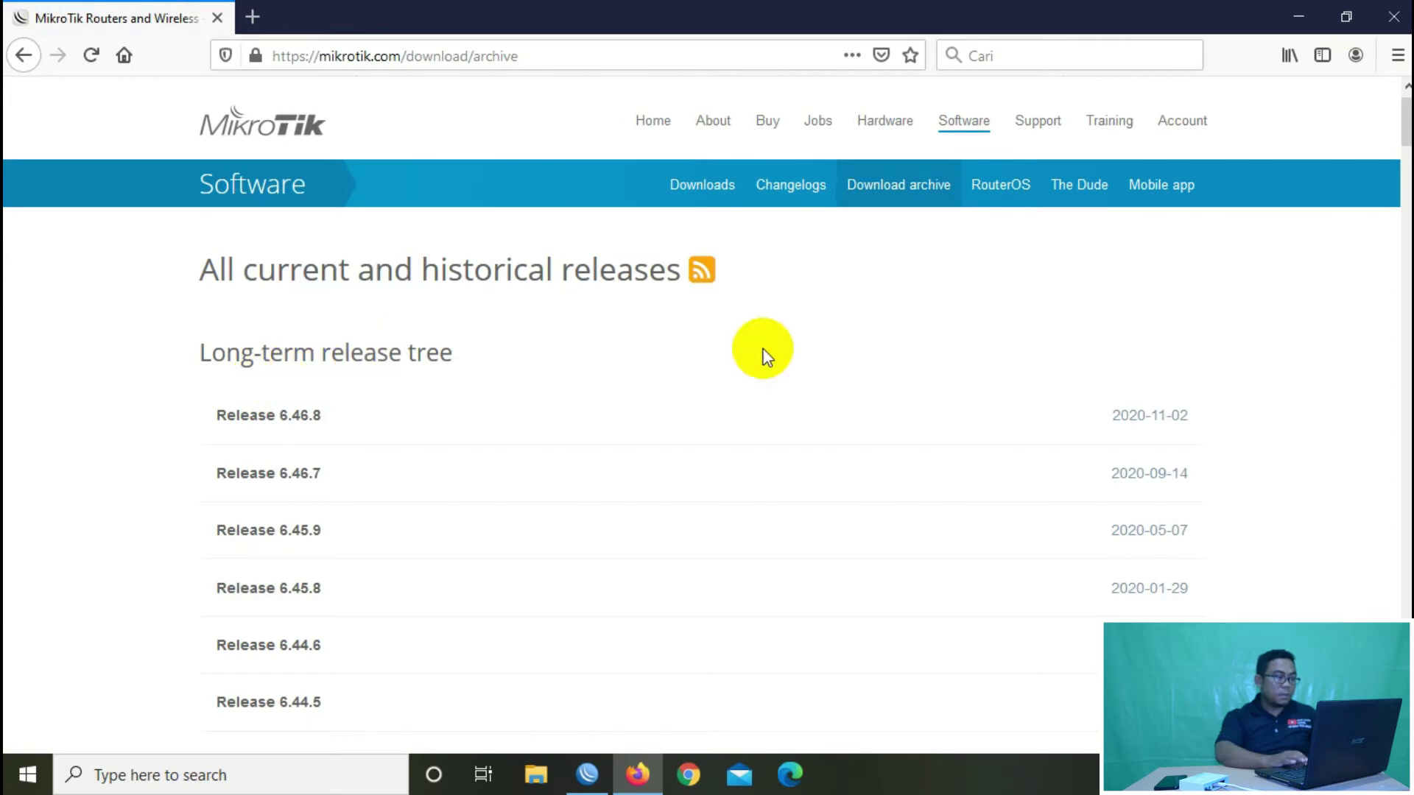
{"action": "left_click_drag", "start_coordinate": [1403, 111], "coordinate": [1408, 249]}
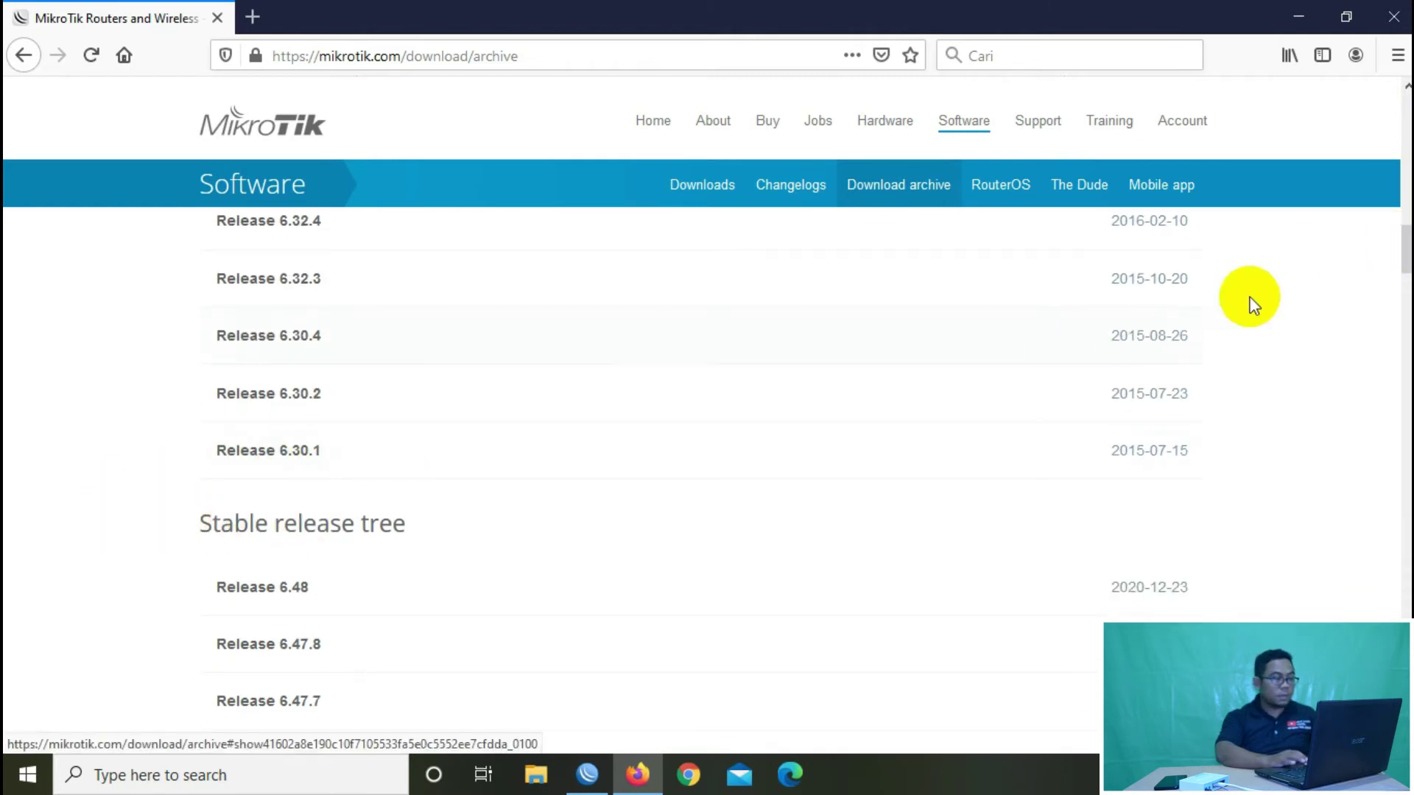
{"action": "left_click_drag", "start_coordinate": [1406, 252], "coordinate": [1408, 300]}
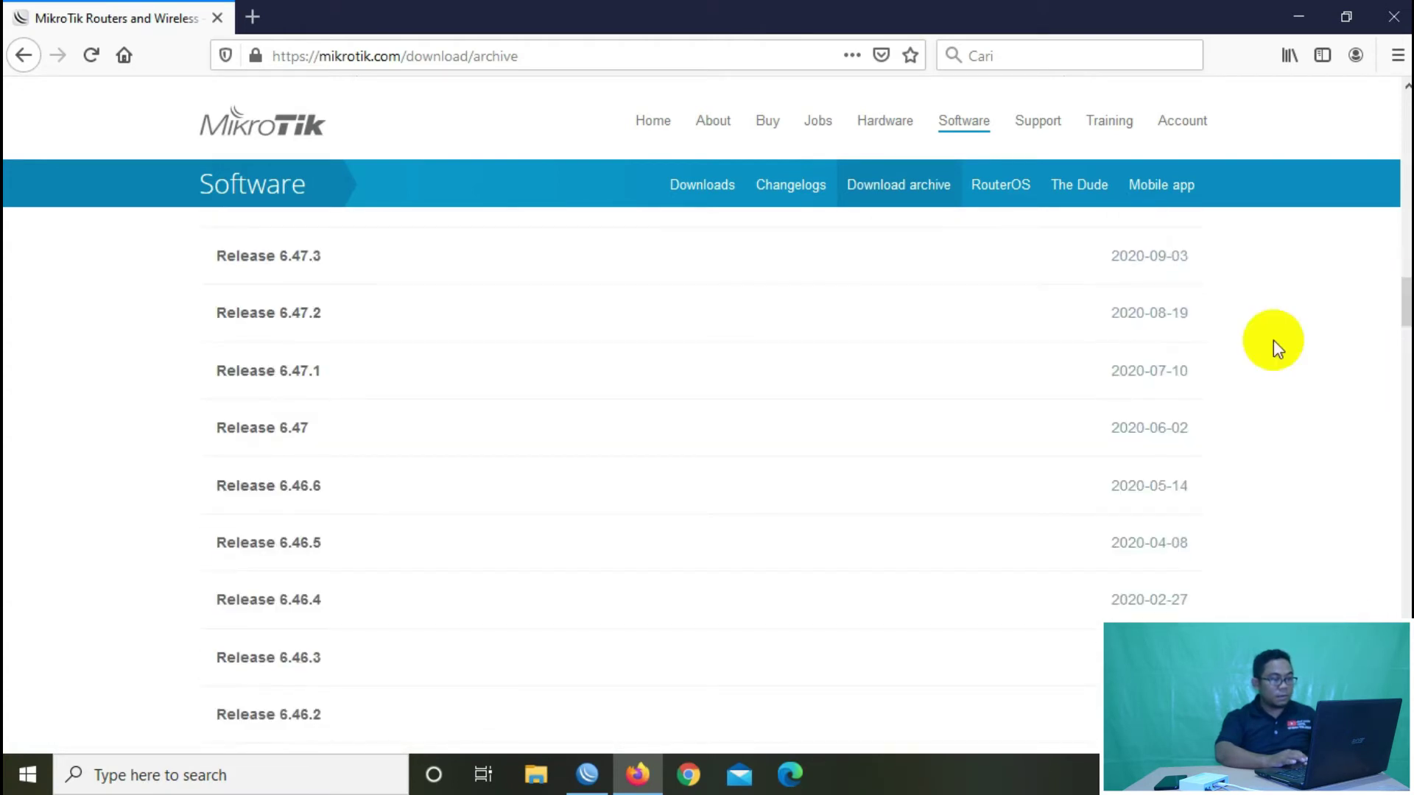
{"action": "left_click", "coordinate": [295, 662]}
{"action": "left_click_drag", "start_coordinate": [1407, 269], "coordinate": [1402, 326]}
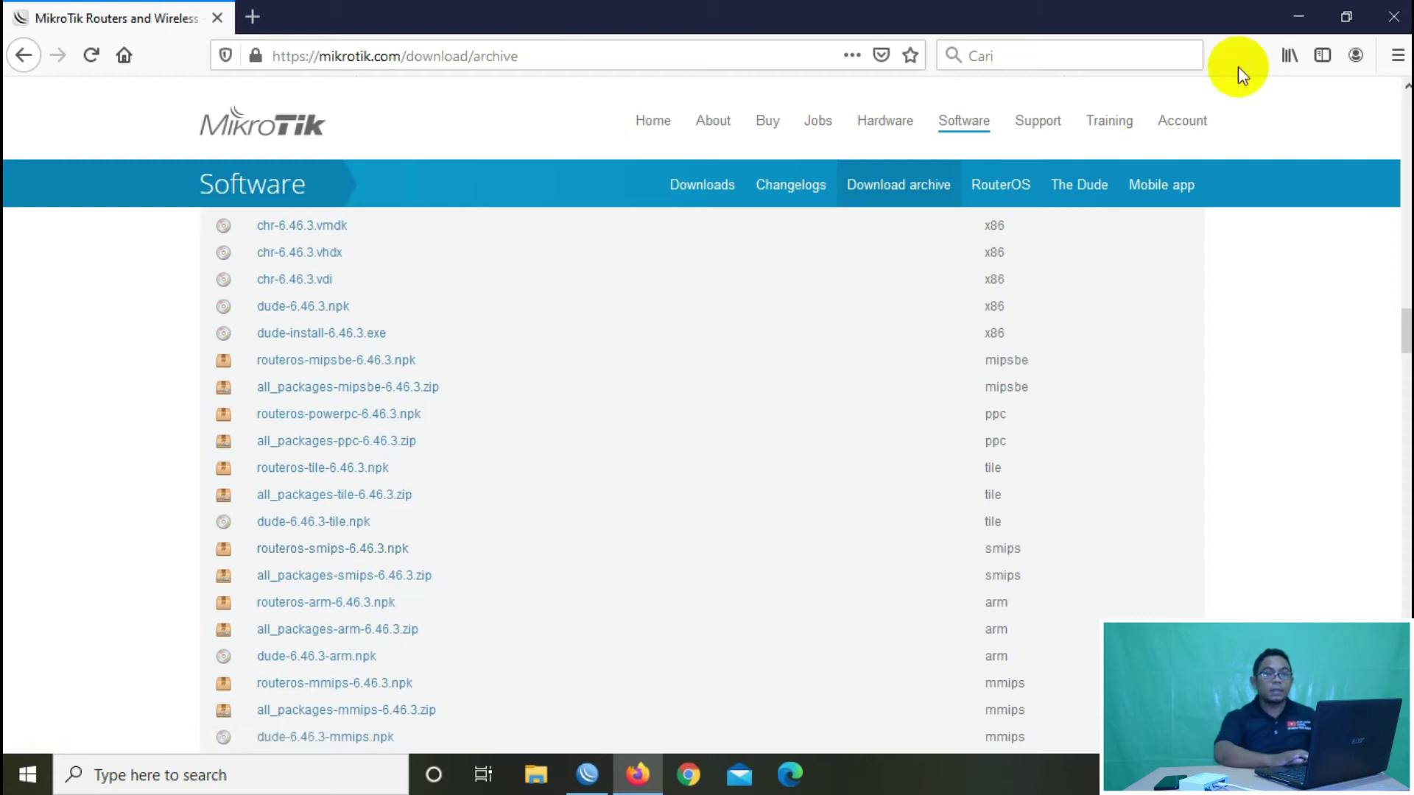
{"action": "left_click", "coordinate": [1300, 15]}
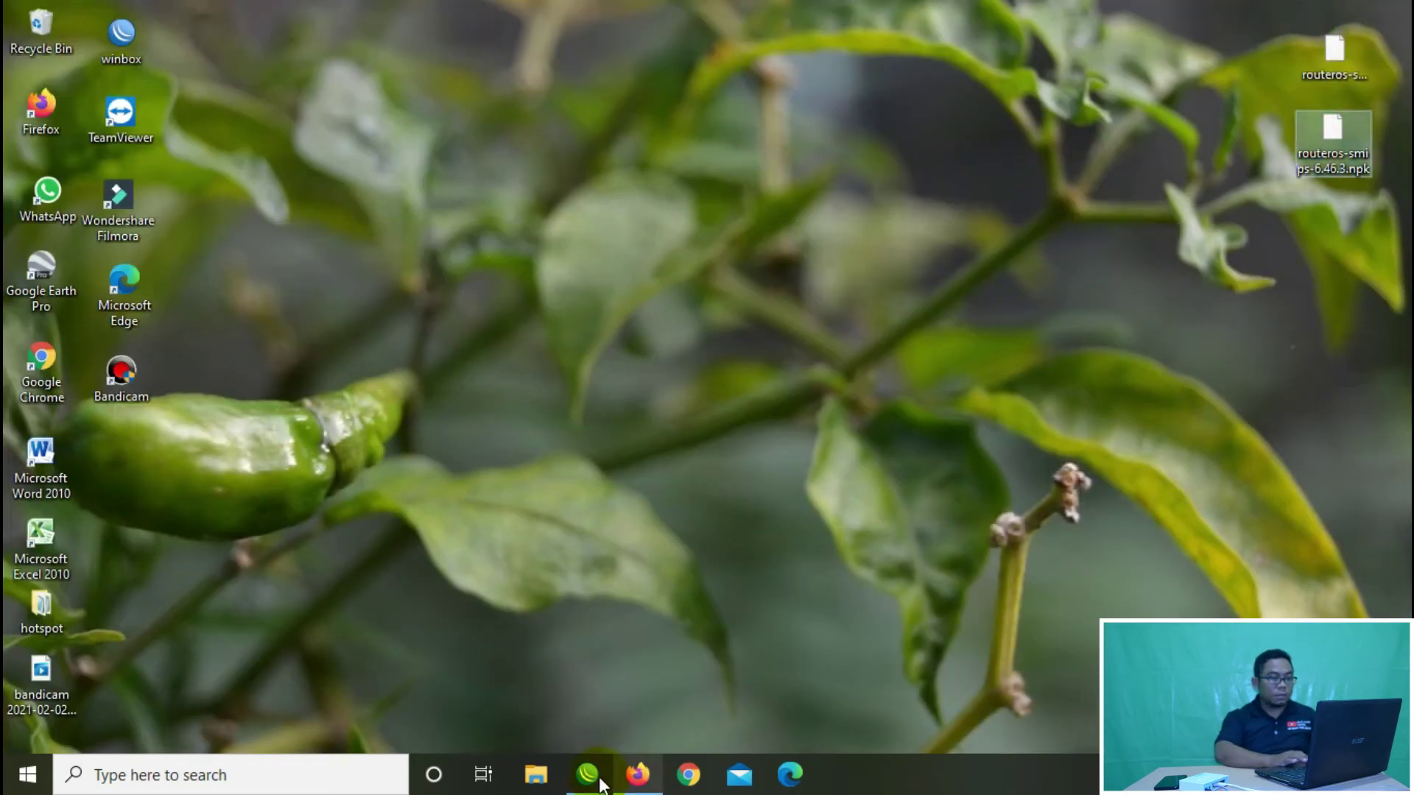
Step: Place WinBox beside the desktop and drag routeros-smips-6.46.3.npk onto the Package List to upload it
{"action": "left_click", "coordinate": [638, 774]}
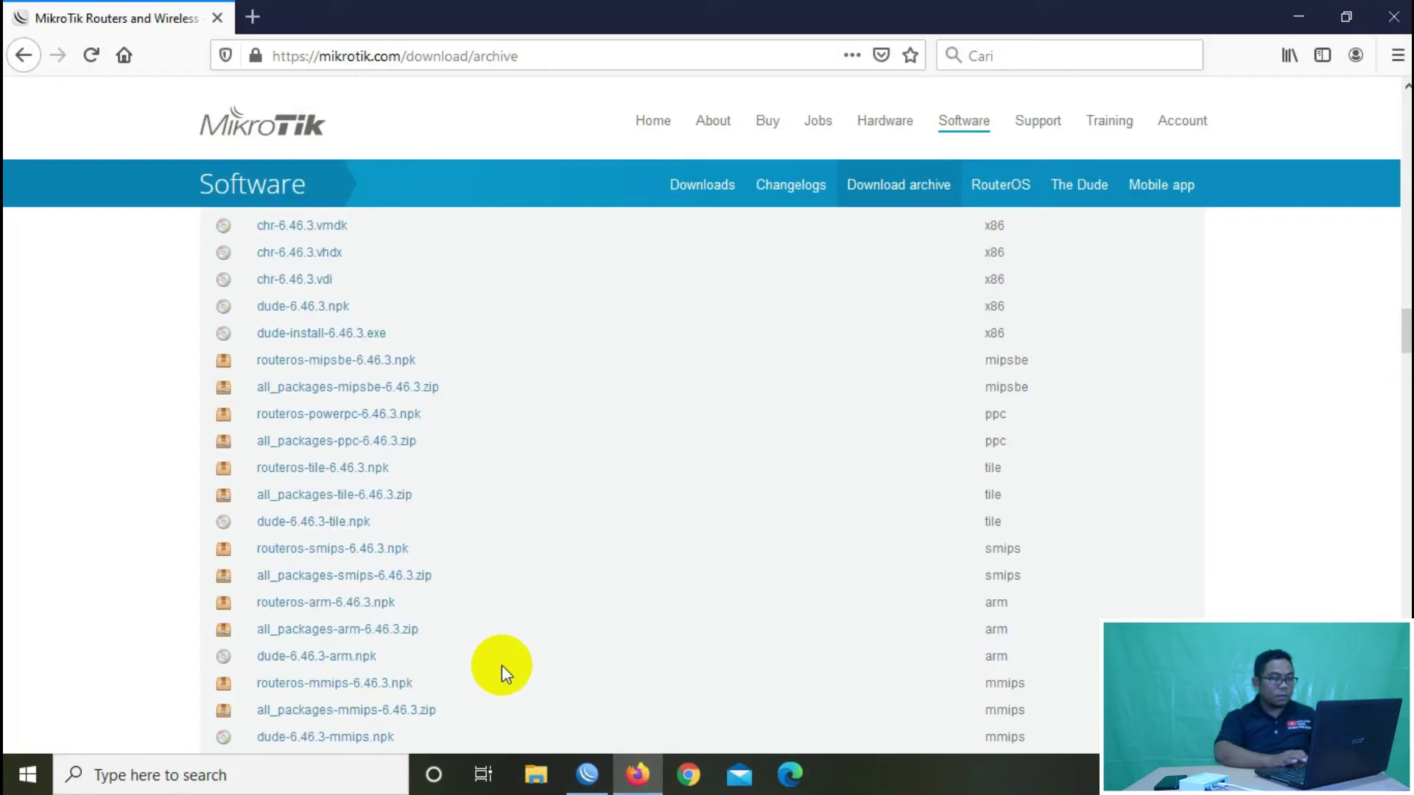
{"action": "left_click", "coordinate": [1304, 15]}
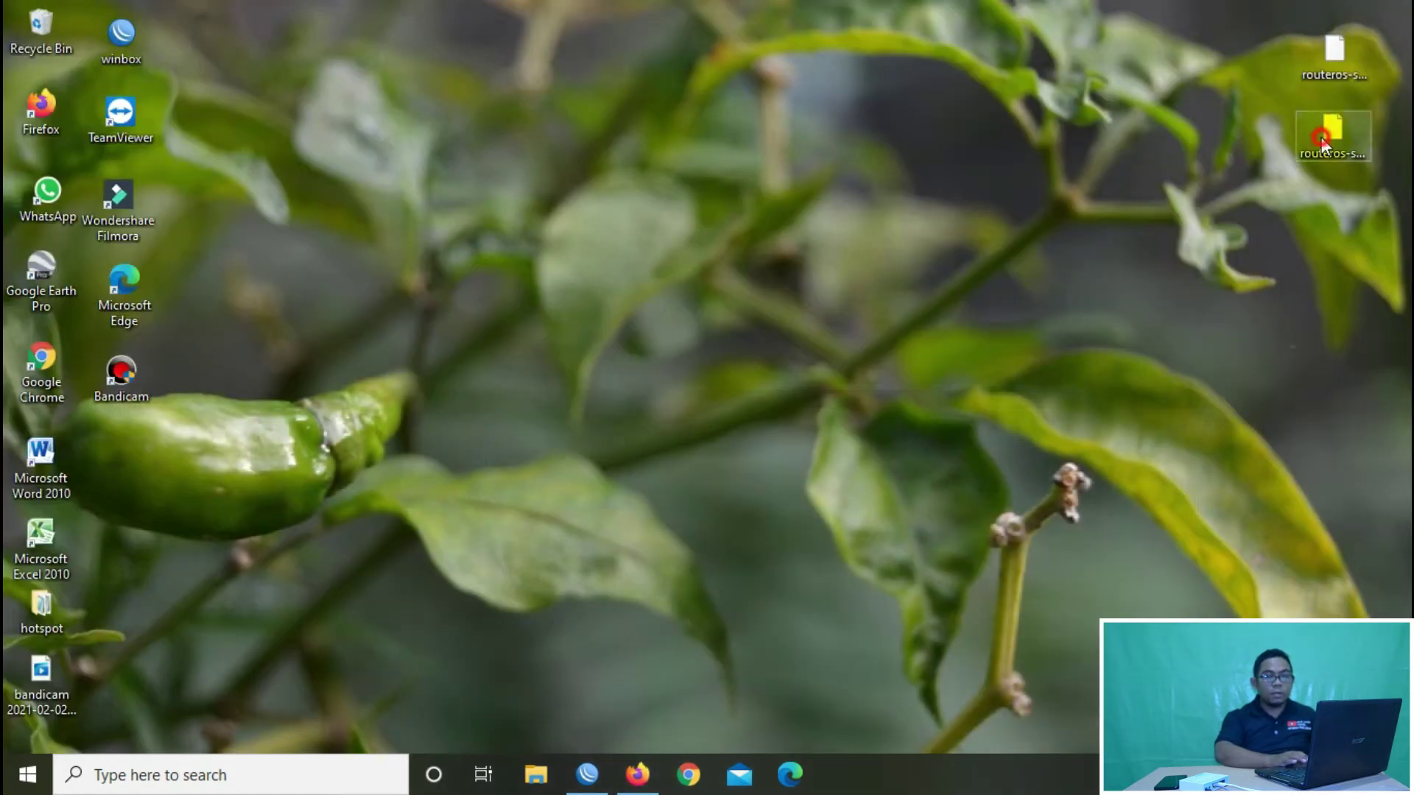
{"action": "left_click", "coordinate": [1321, 137]}
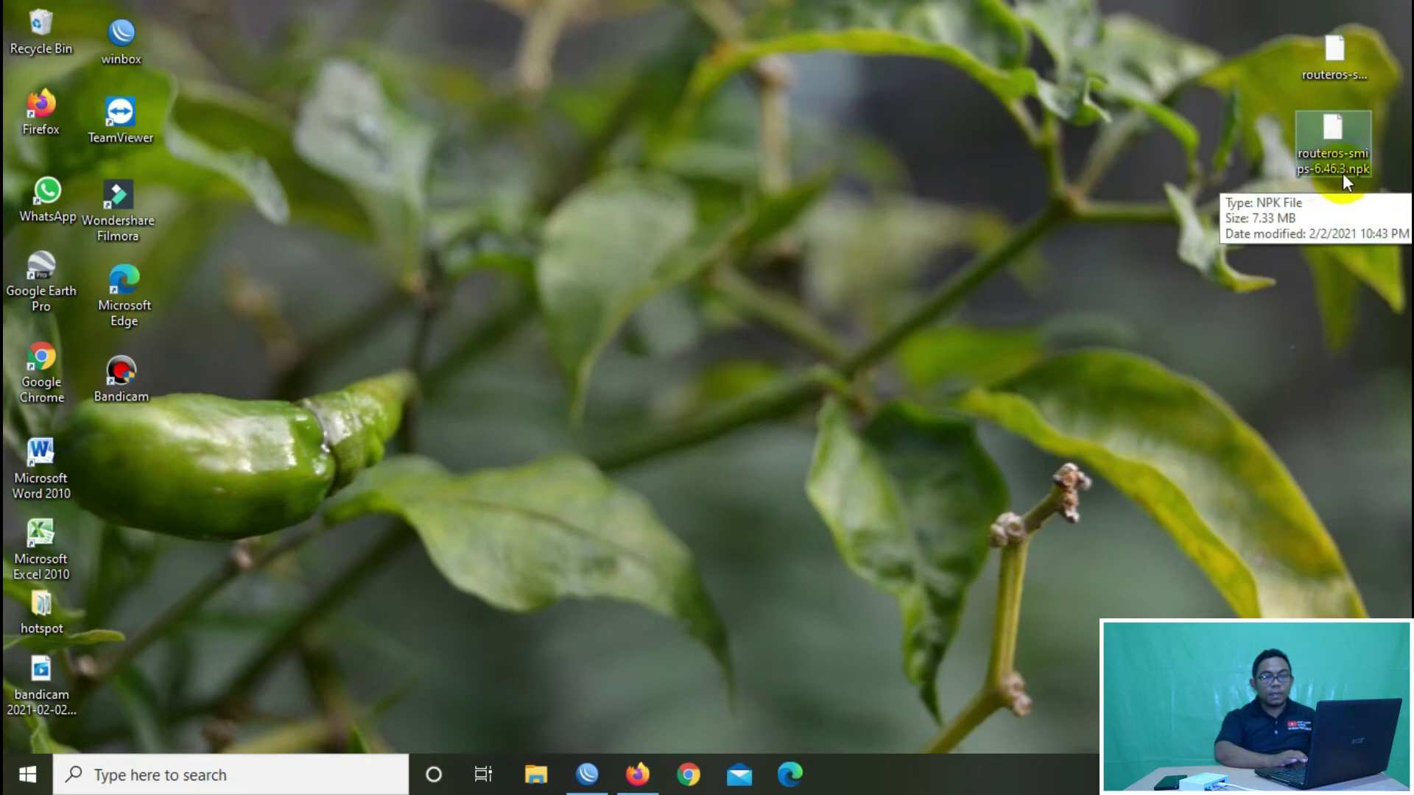
{"action": "left_click", "coordinate": [579, 786]}
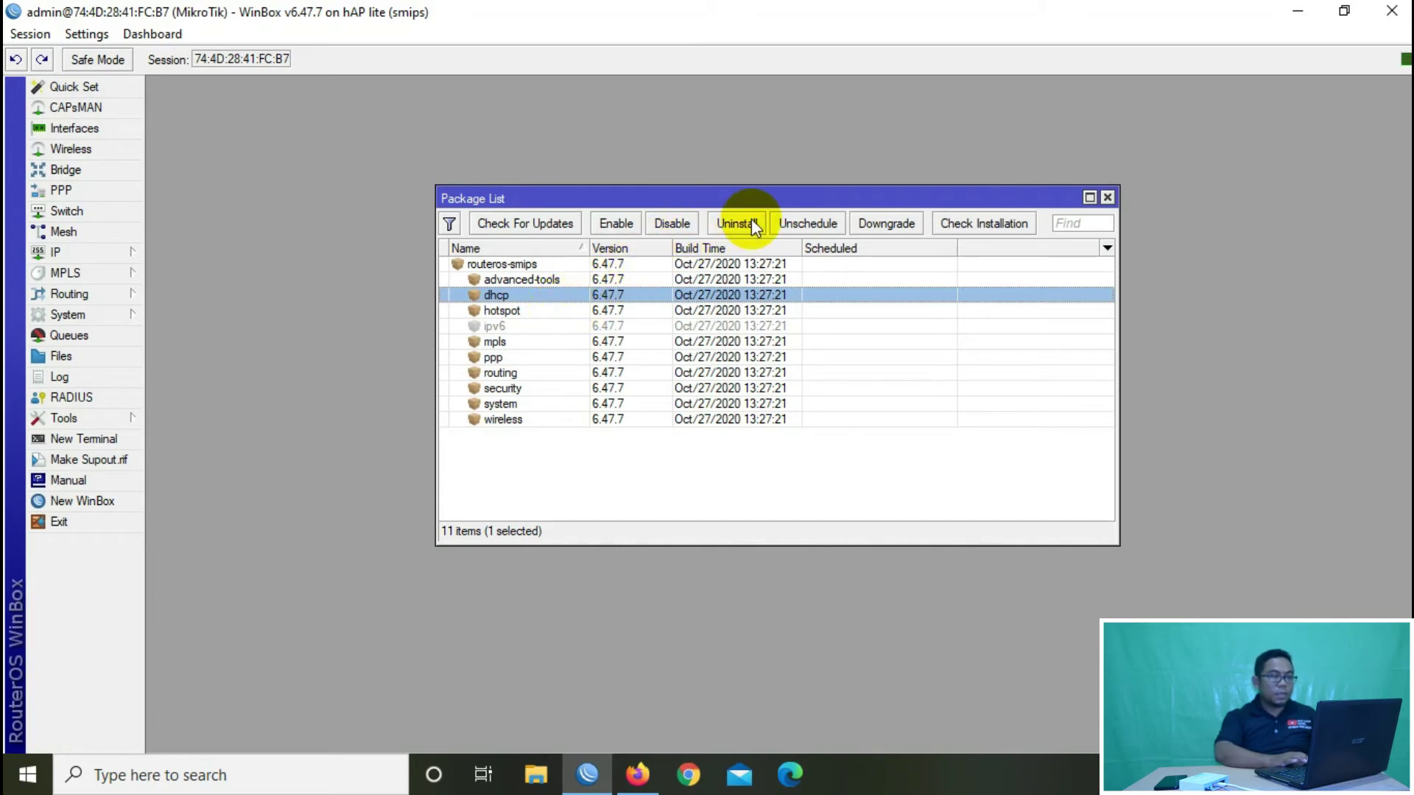
{"action": "left_click", "coordinate": [1354, 6]}
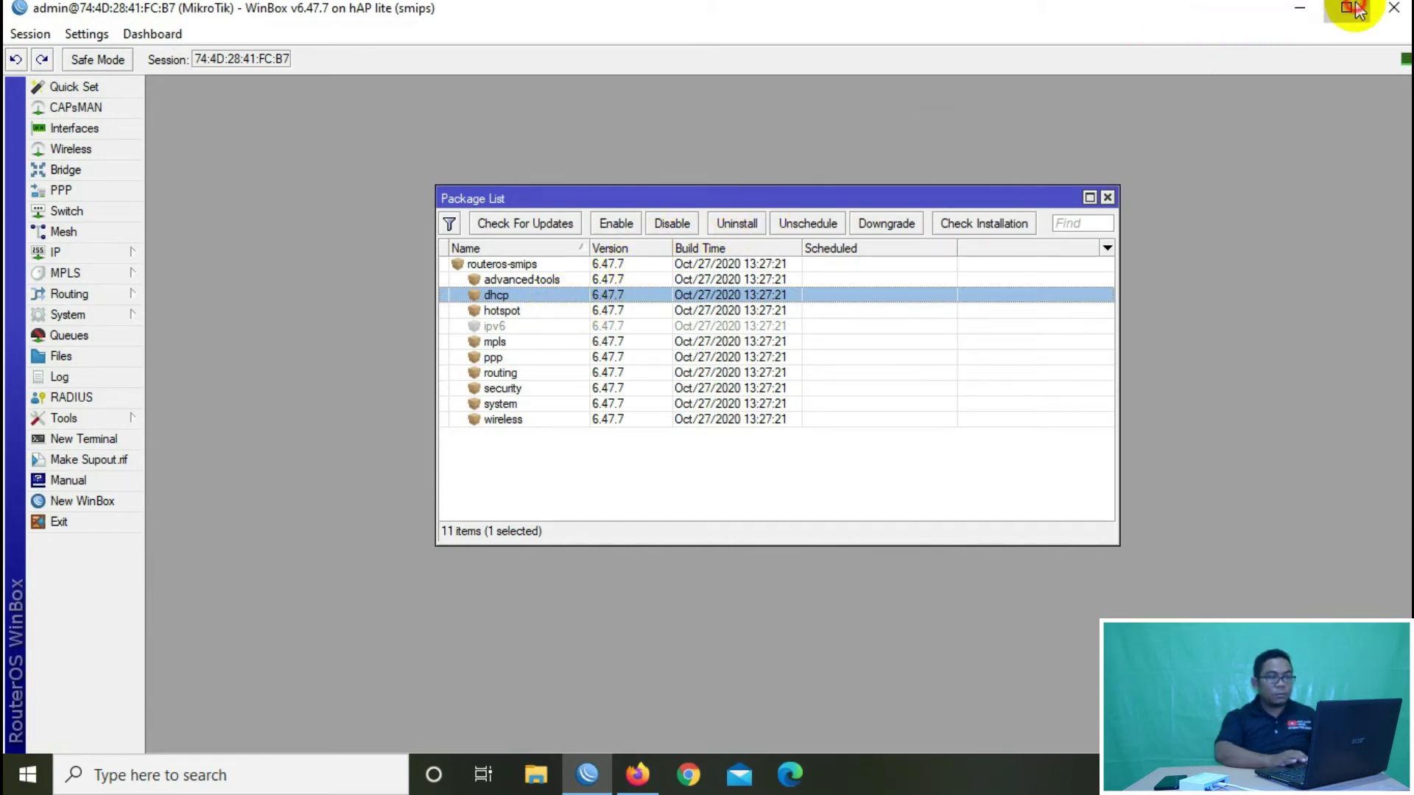
{"action": "left_click_drag", "start_coordinate": [496, 15], "coordinate": [700, 54]}
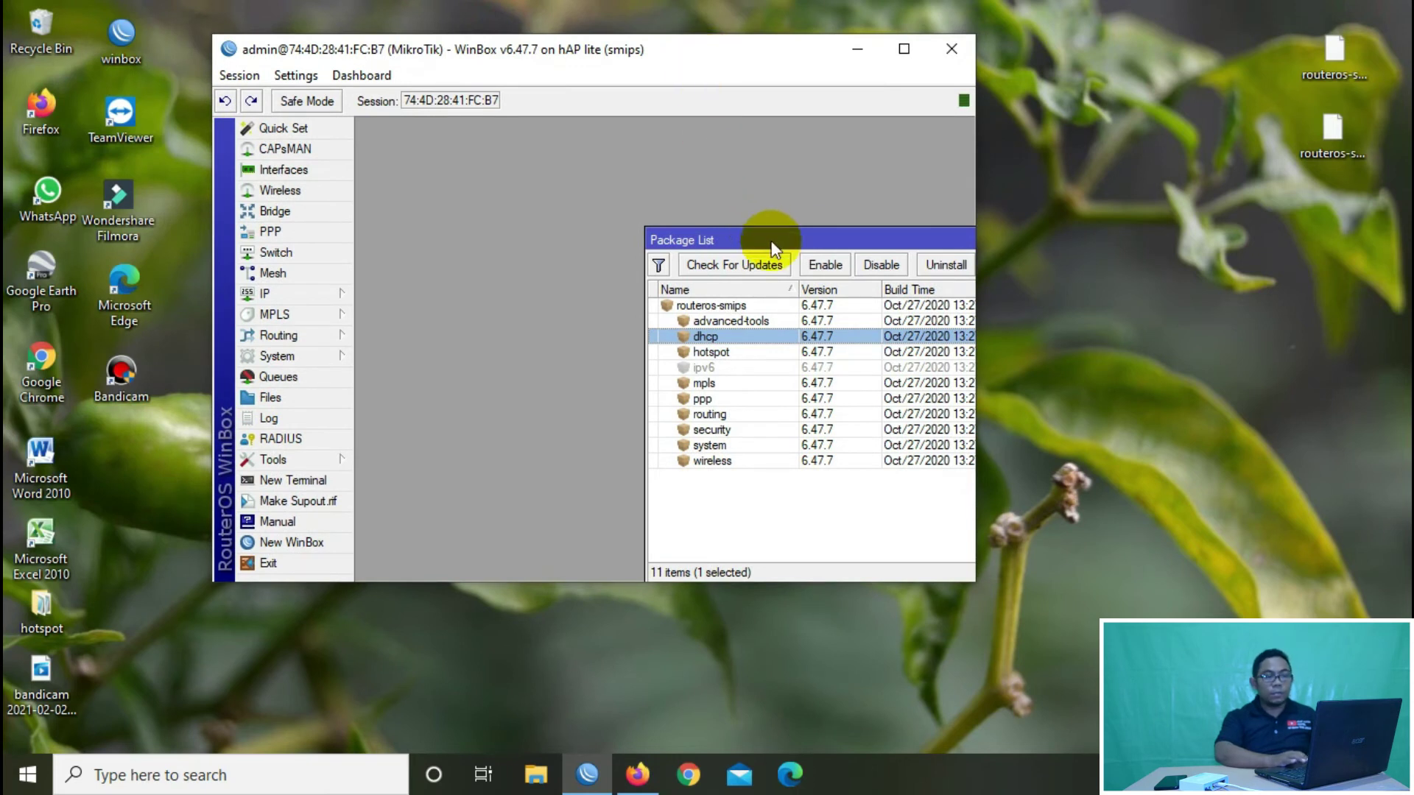
{"action": "left_click_drag", "start_coordinate": [771, 239], "coordinate": [553, 149]}
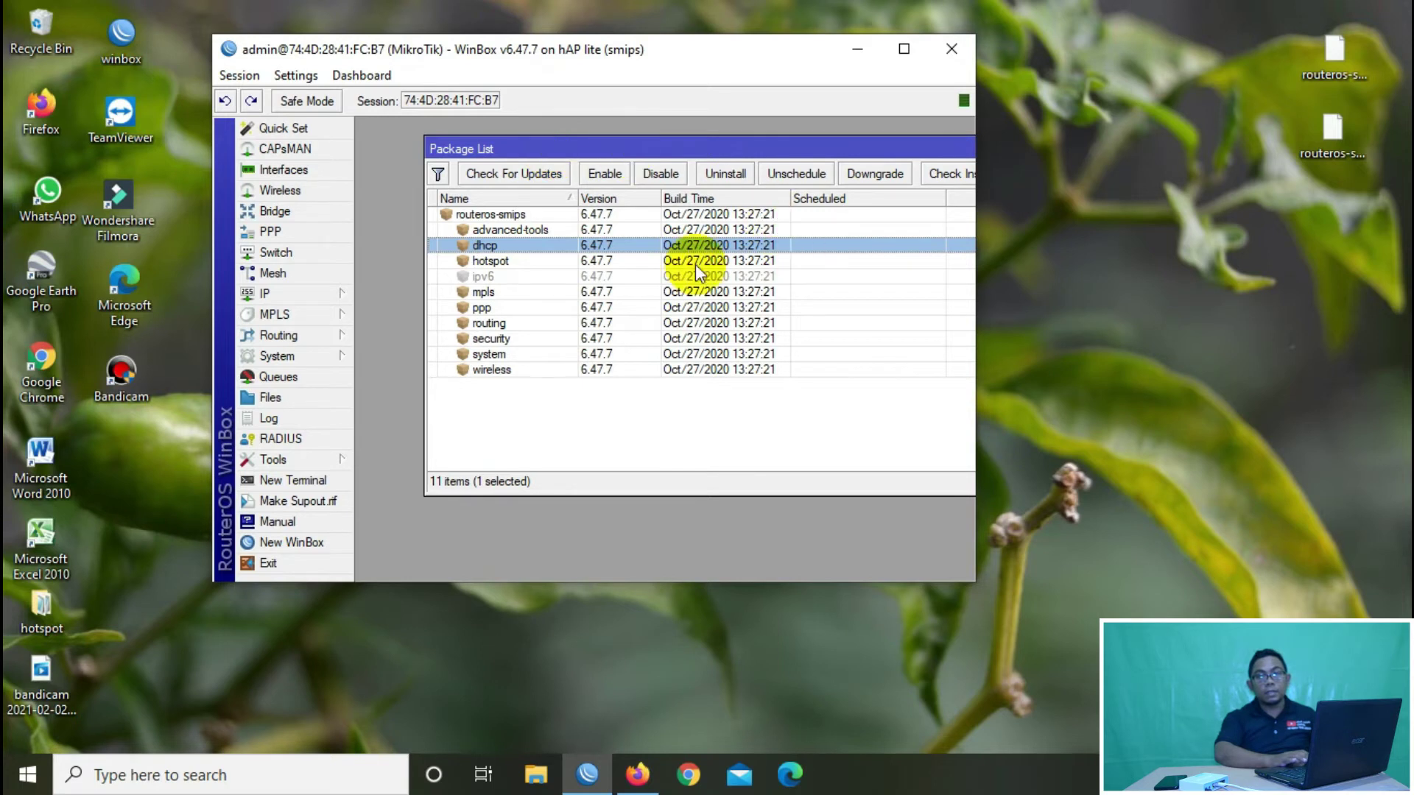
{"action": "left_click", "coordinate": [1328, 147]}
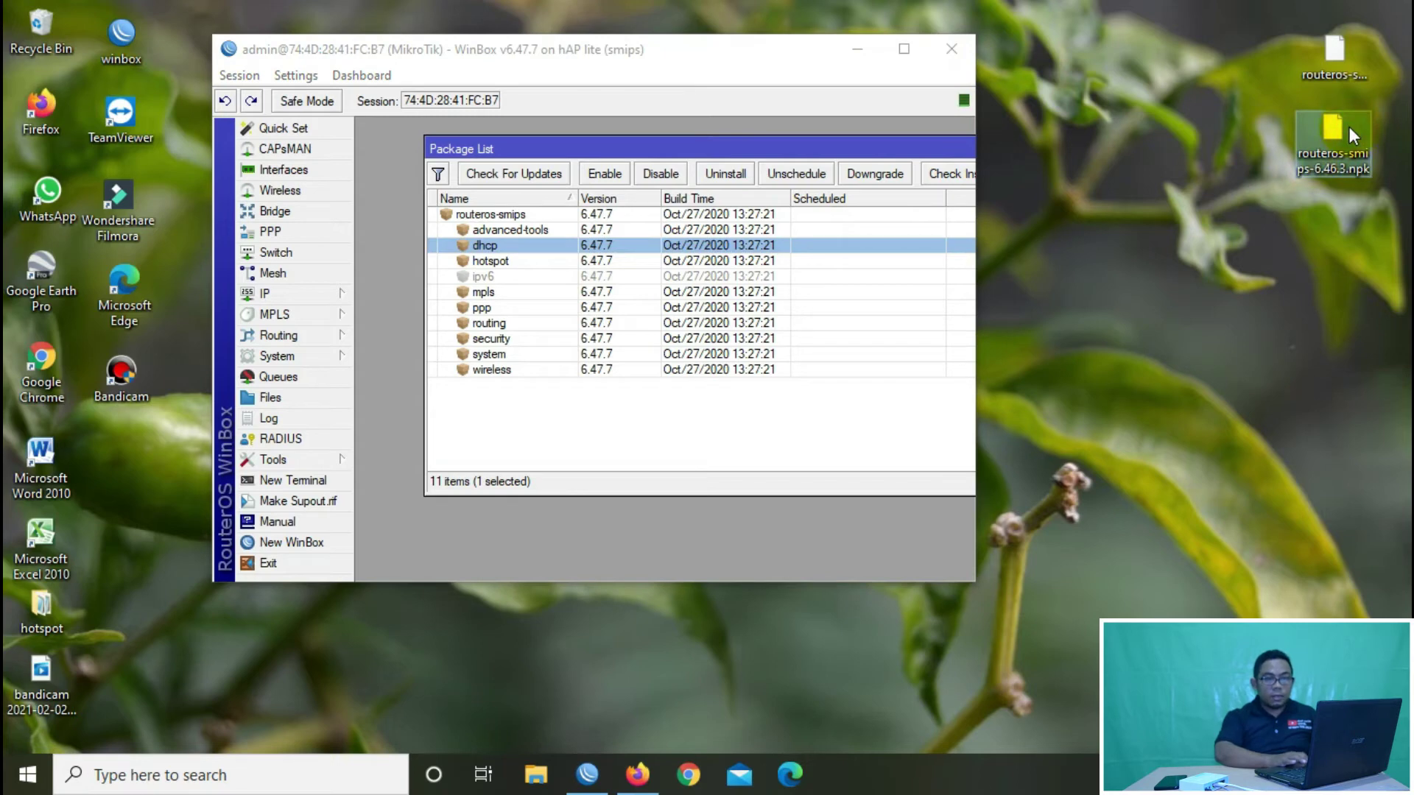
{"action": "left_click_drag", "start_coordinate": [1349, 127], "coordinate": [719, 417]}
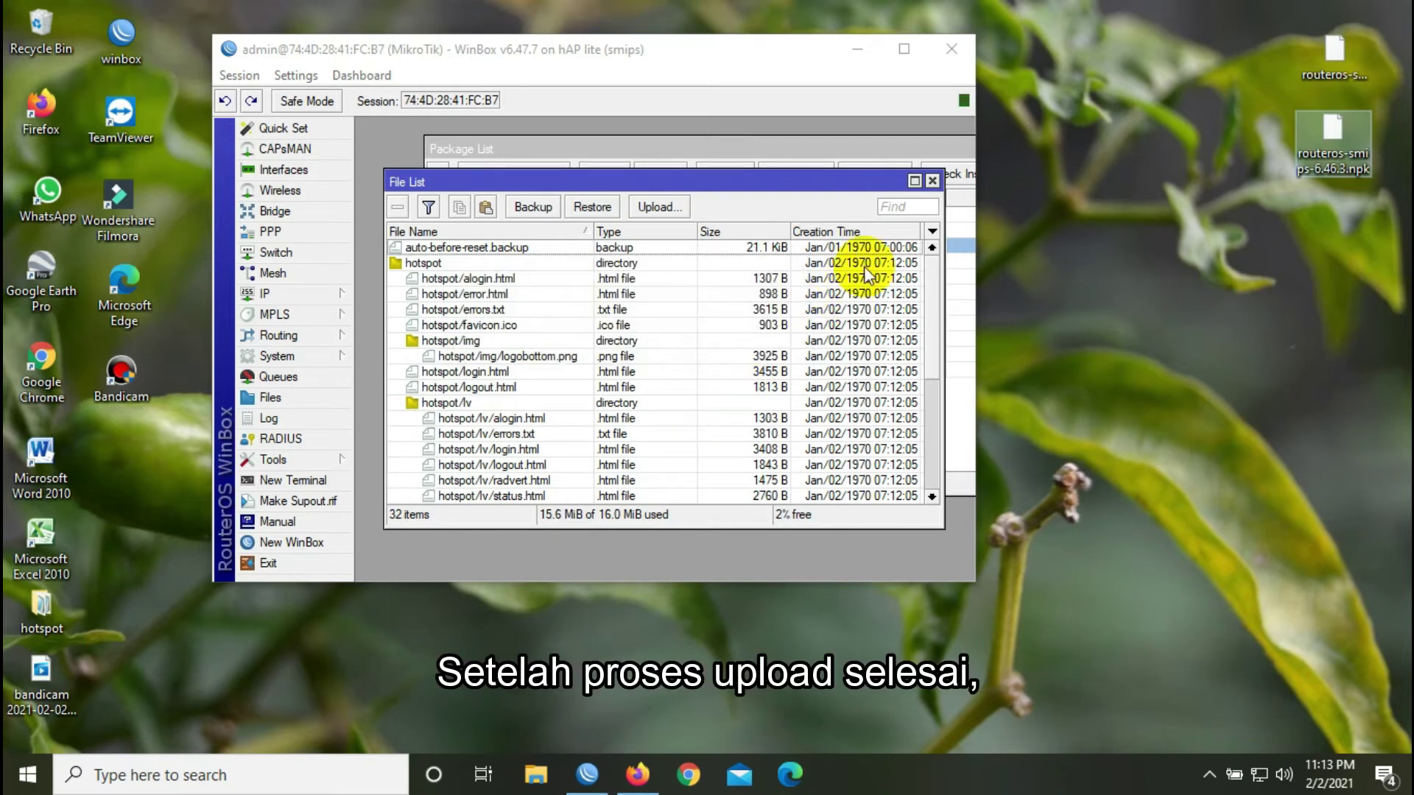
Step: Let the 7.3 MiB package upload finish, refresh the desktop, and bring Package List forward
{"action": "right_click", "coordinate": [1057, 277]}
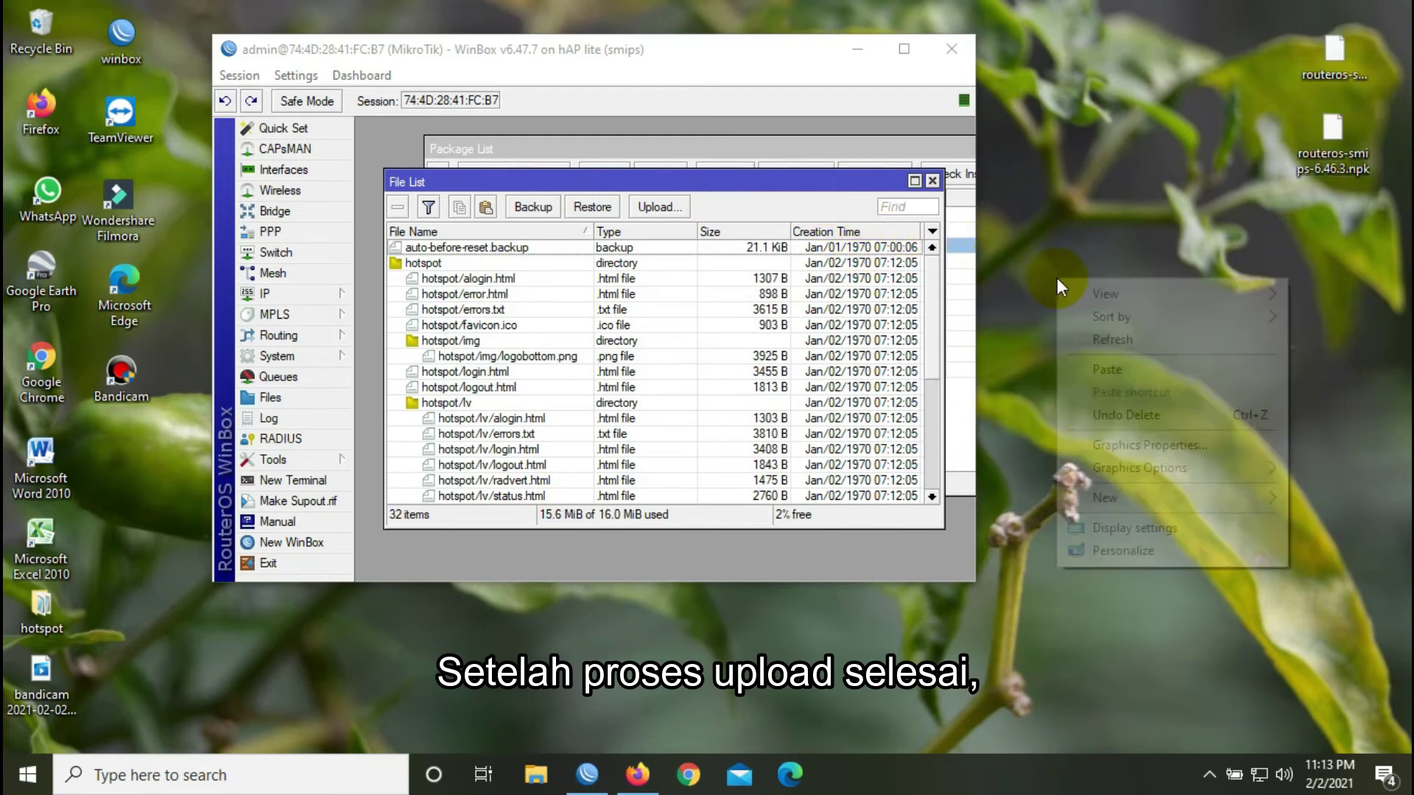
{"action": "left_click", "coordinate": [1083, 339]}
{"action": "left_click", "coordinate": [682, 184]}
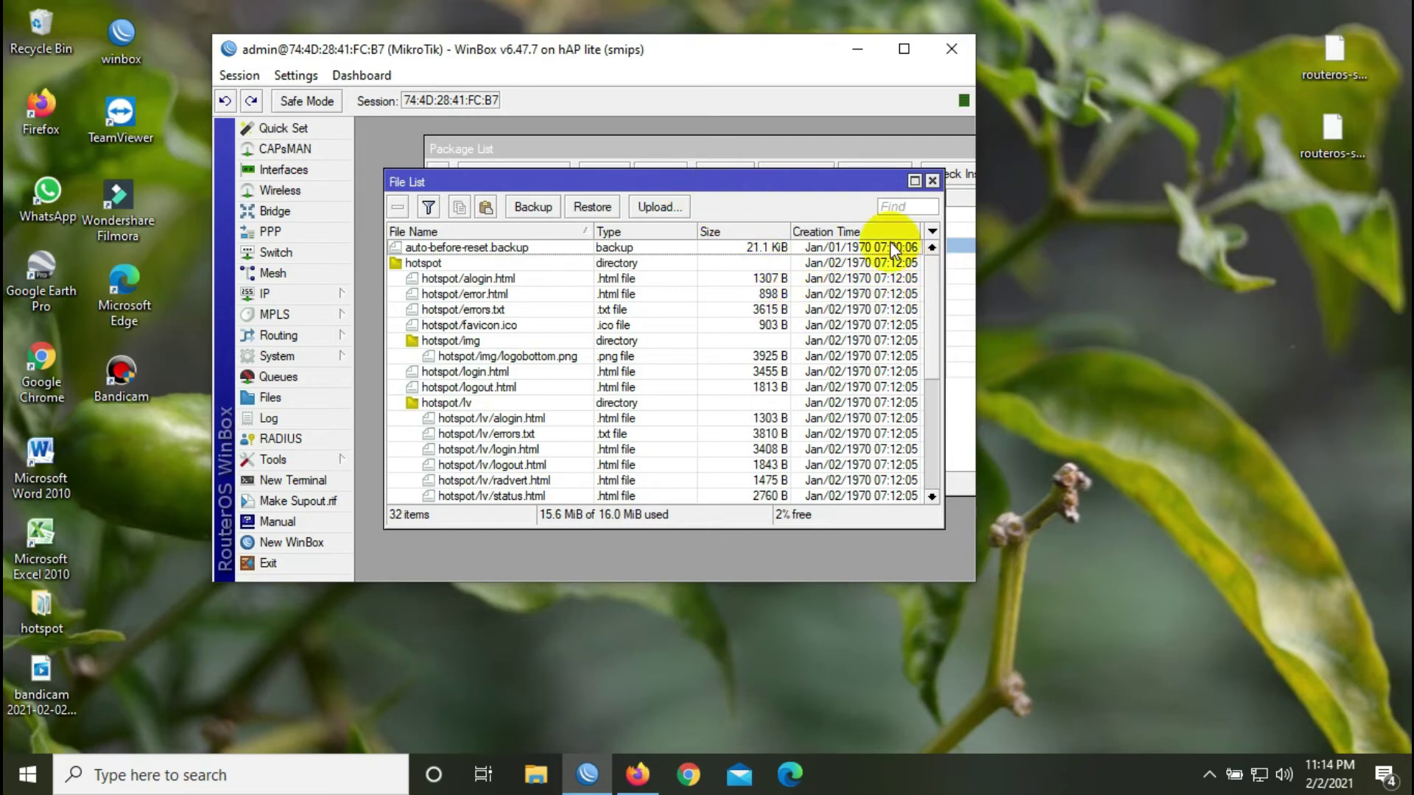
{"action": "left_click", "coordinate": [860, 147]}
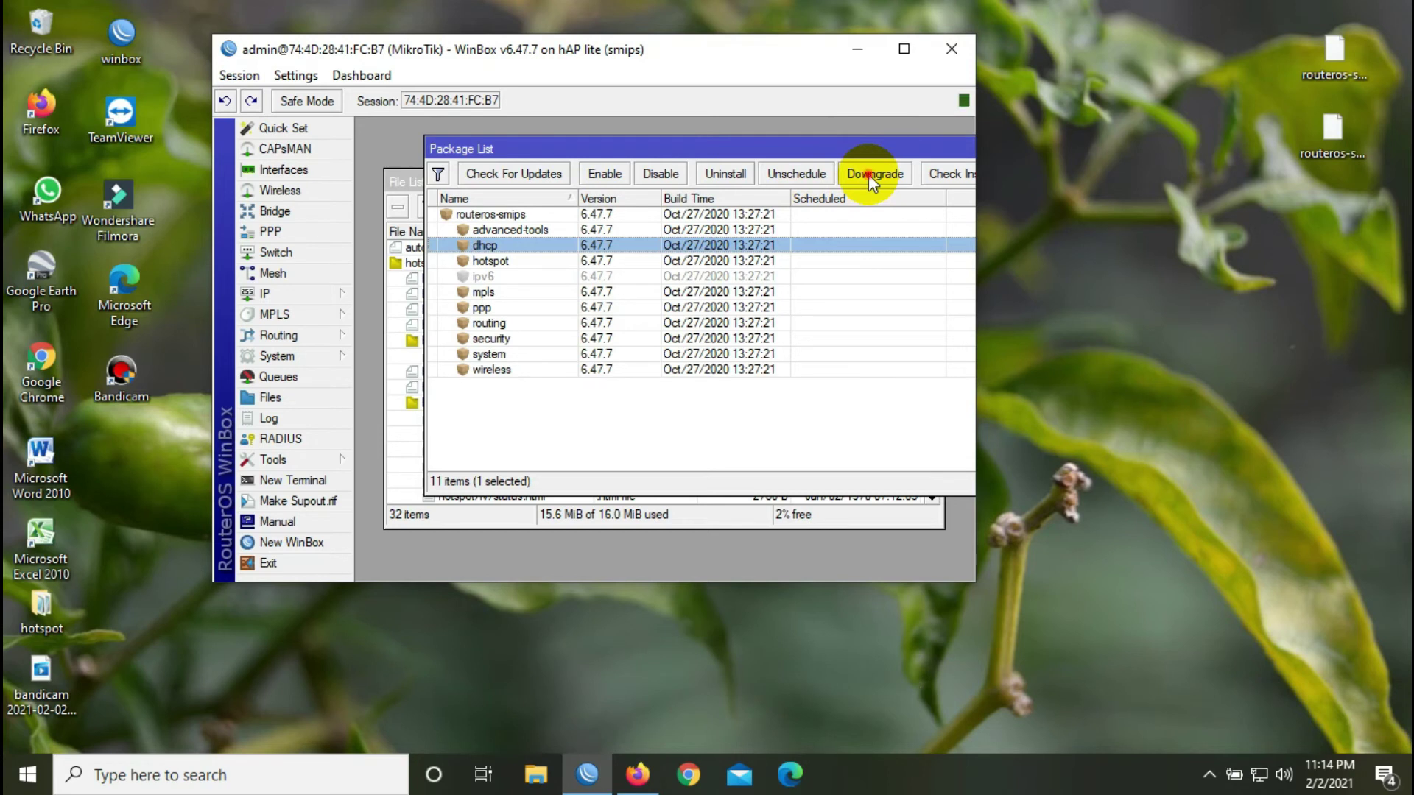
Step: Downgrade the router's packages and confirm the required reboot
{"action": "left_click", "coordinate": [870, 175]}
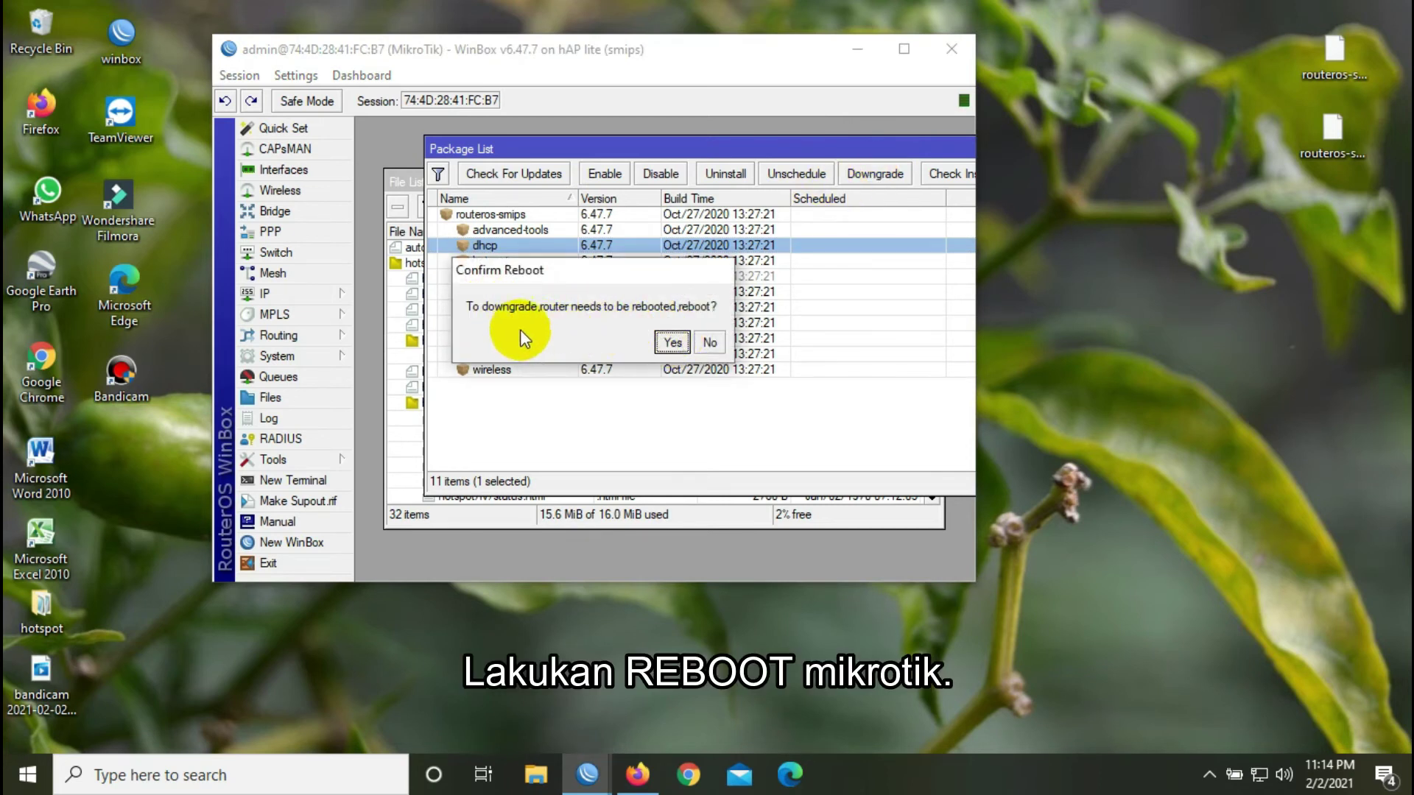
{"action": "left_click", "coordinate": [670, 342]}
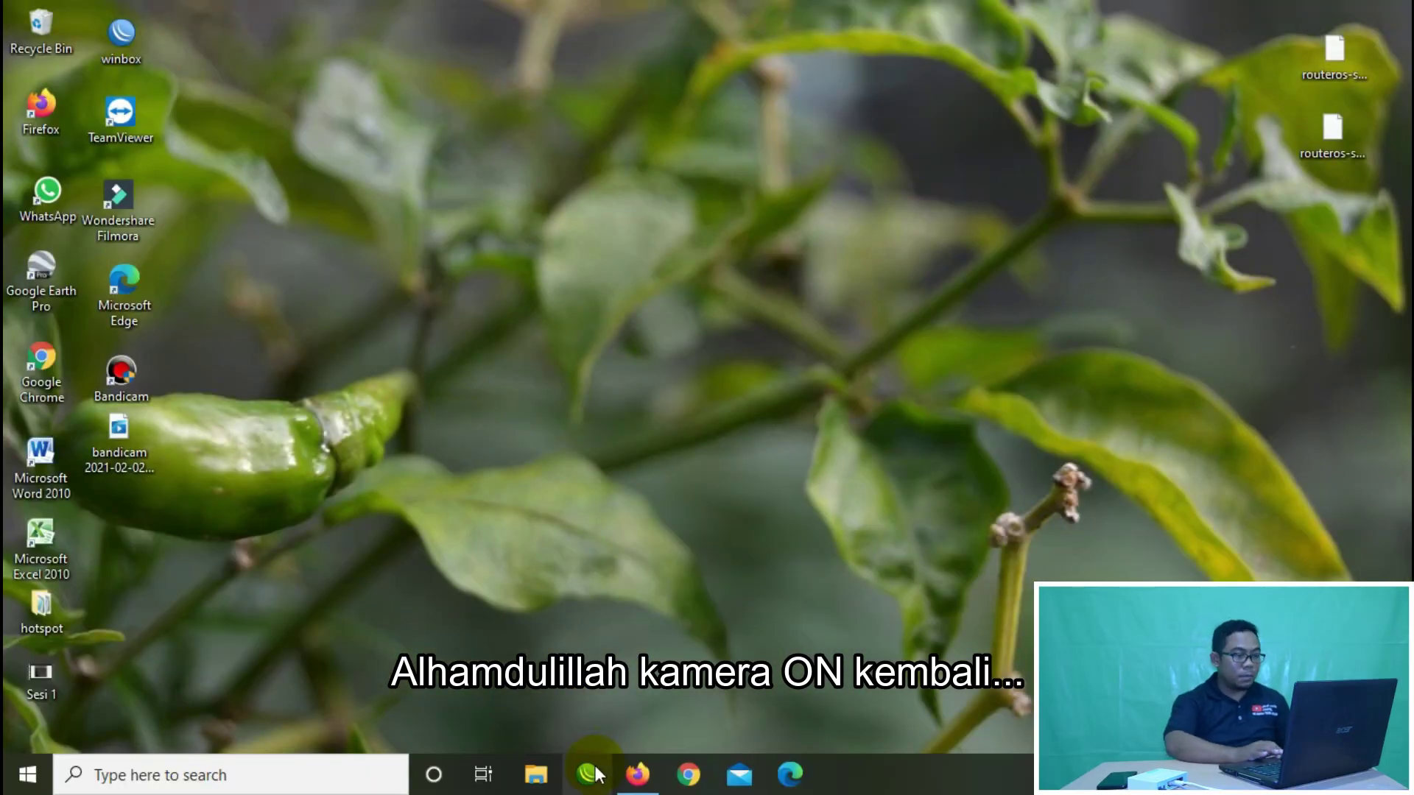
Step: Rescan Neighbors, connect to the rebooted MikroTik on RouterOS 6.46.3, and maximize WinBox
{"action": "left_click", "coordinate": [589, 774]}
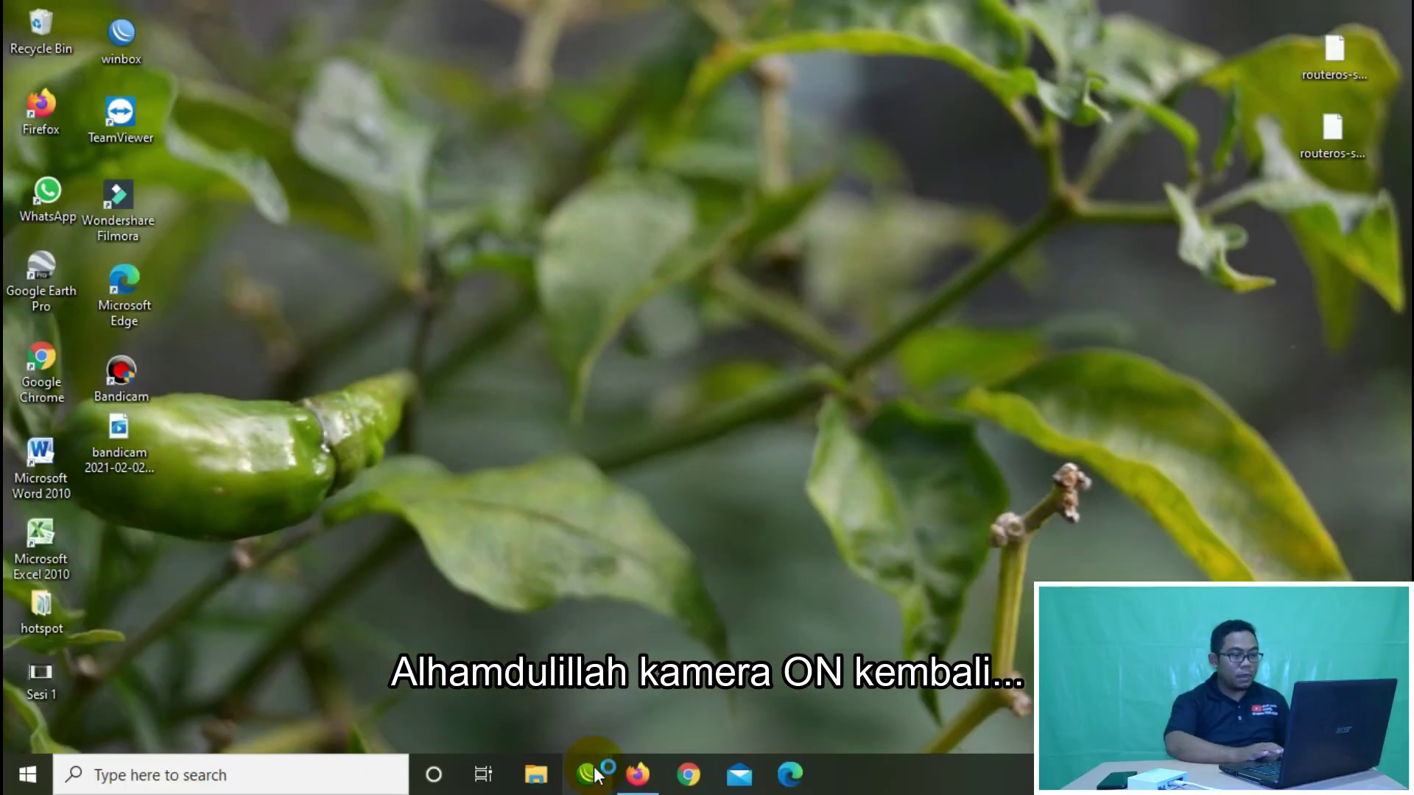
{"action": "left_click", "coordinate": [72, 250]}
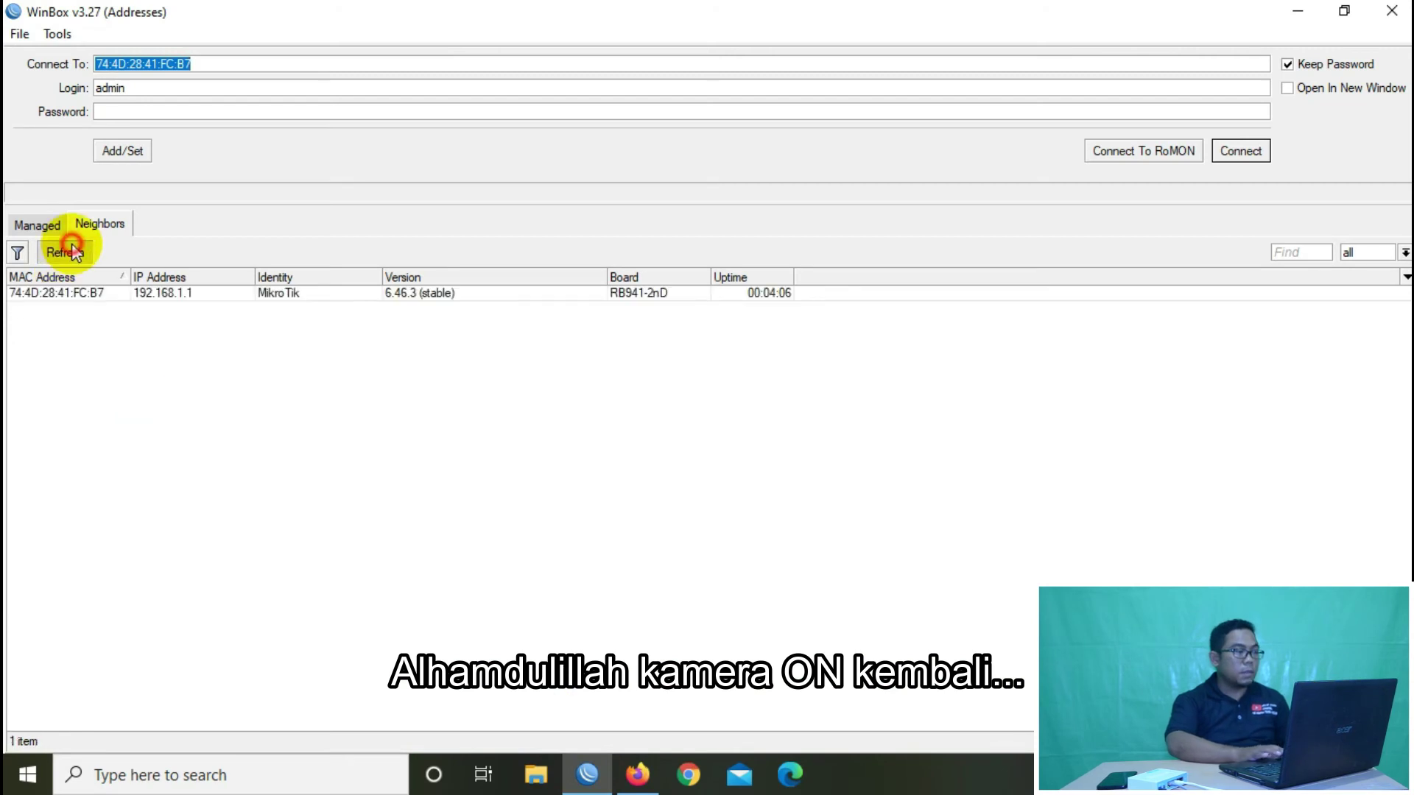
{"action": "left_click", "coordinate": [103, 294]}
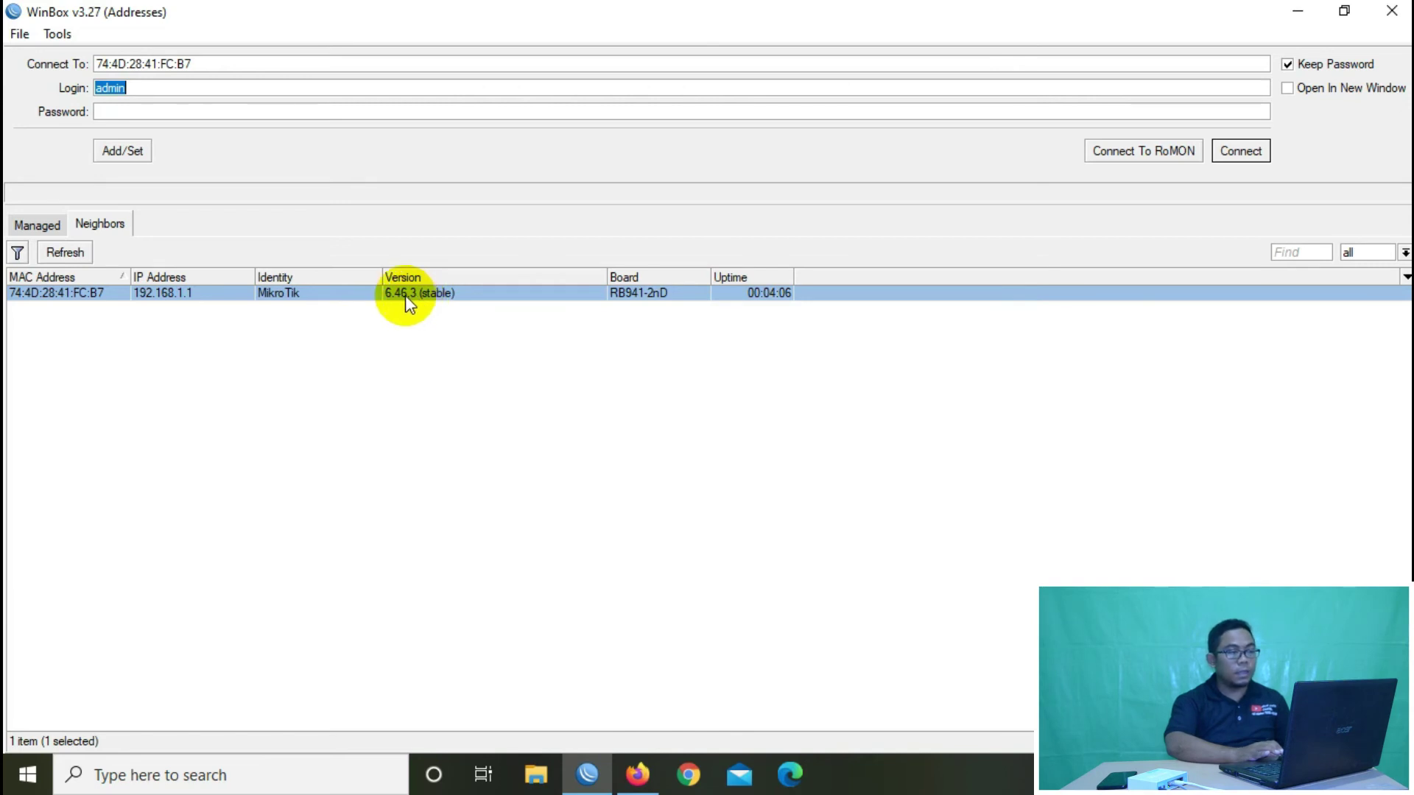
{"action": "left_click", "coordinate": [107, 295]}
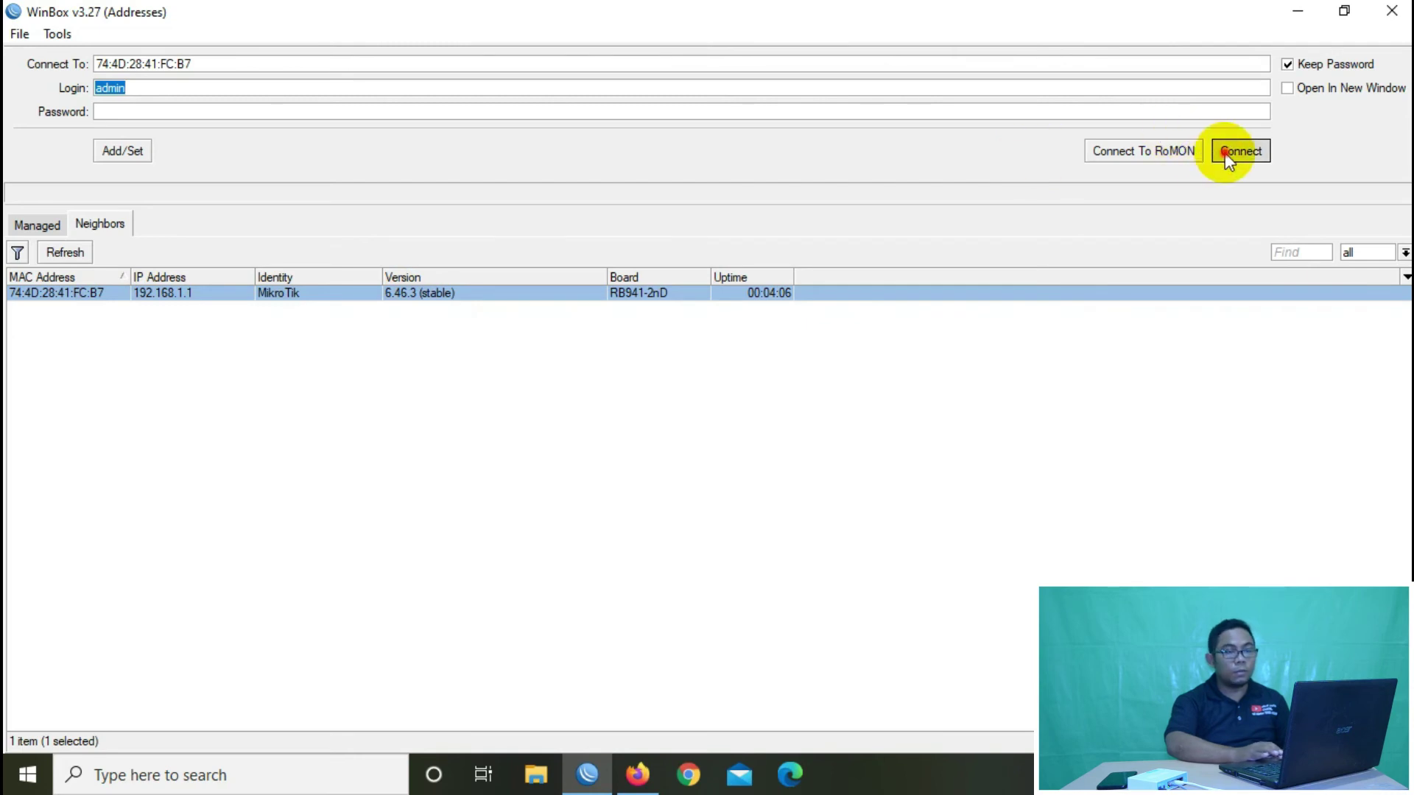
{"action": "left_click", "coordinate": [1225, 153]}
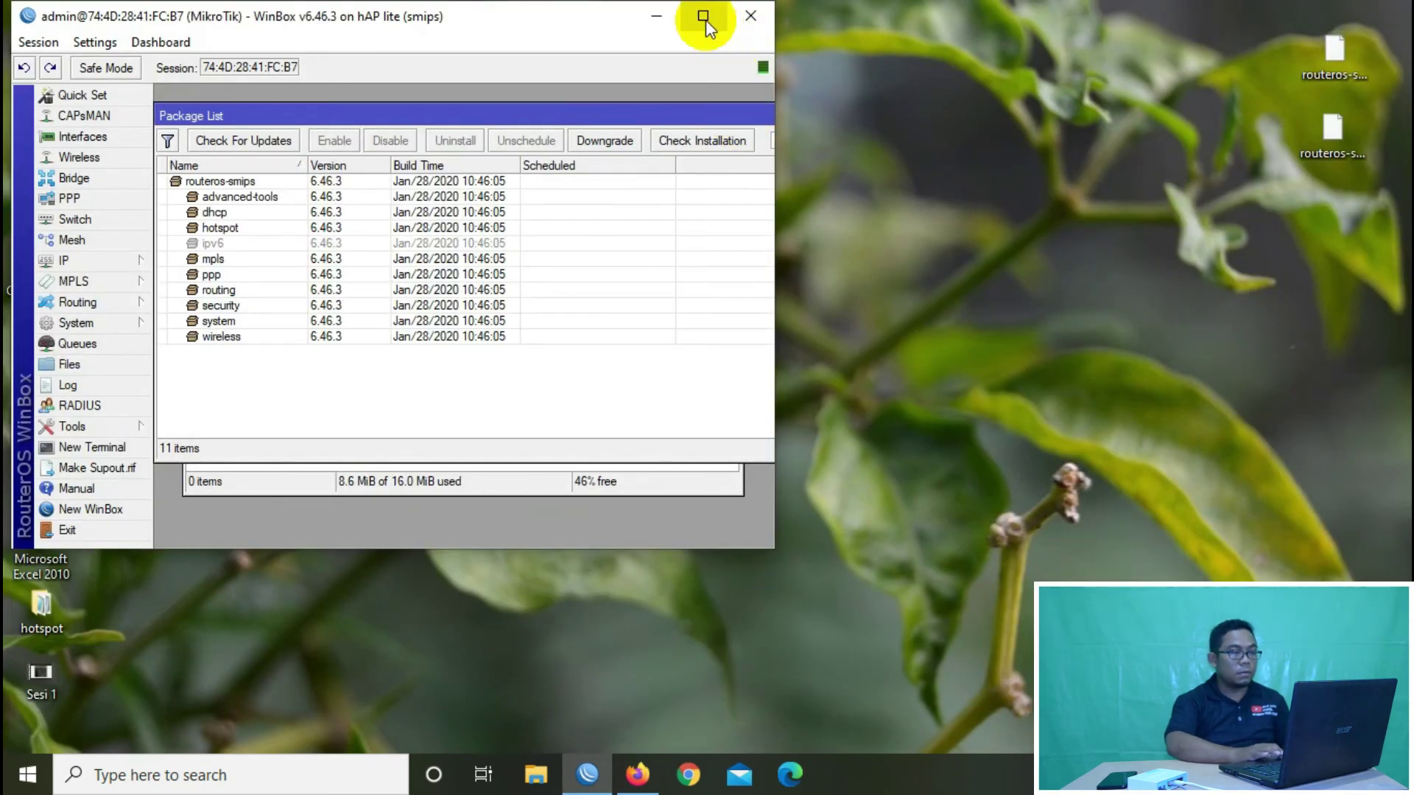
{"action": "left_click", "coordinate": [704, 17]}
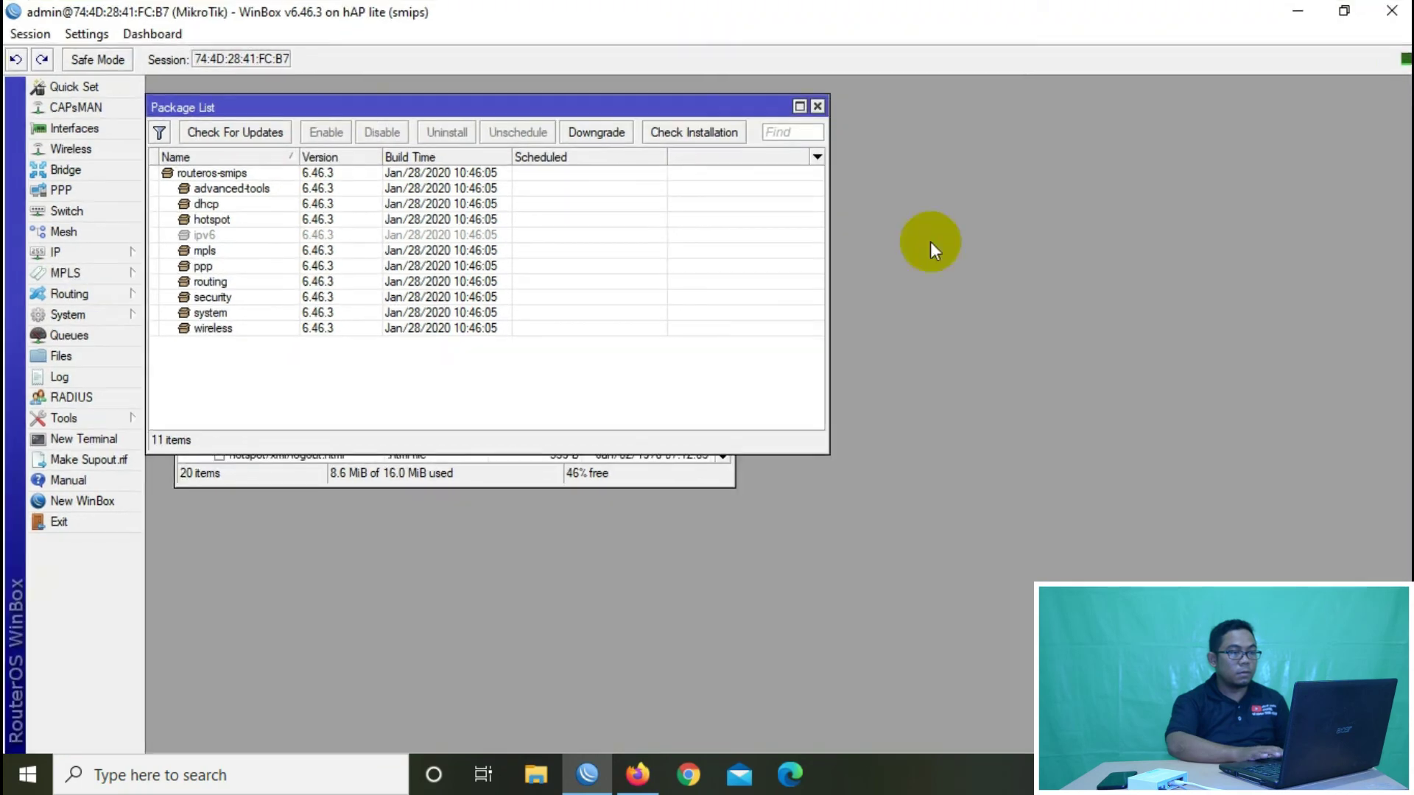
{"action": "left_click", "coordinate": [274, 190]}
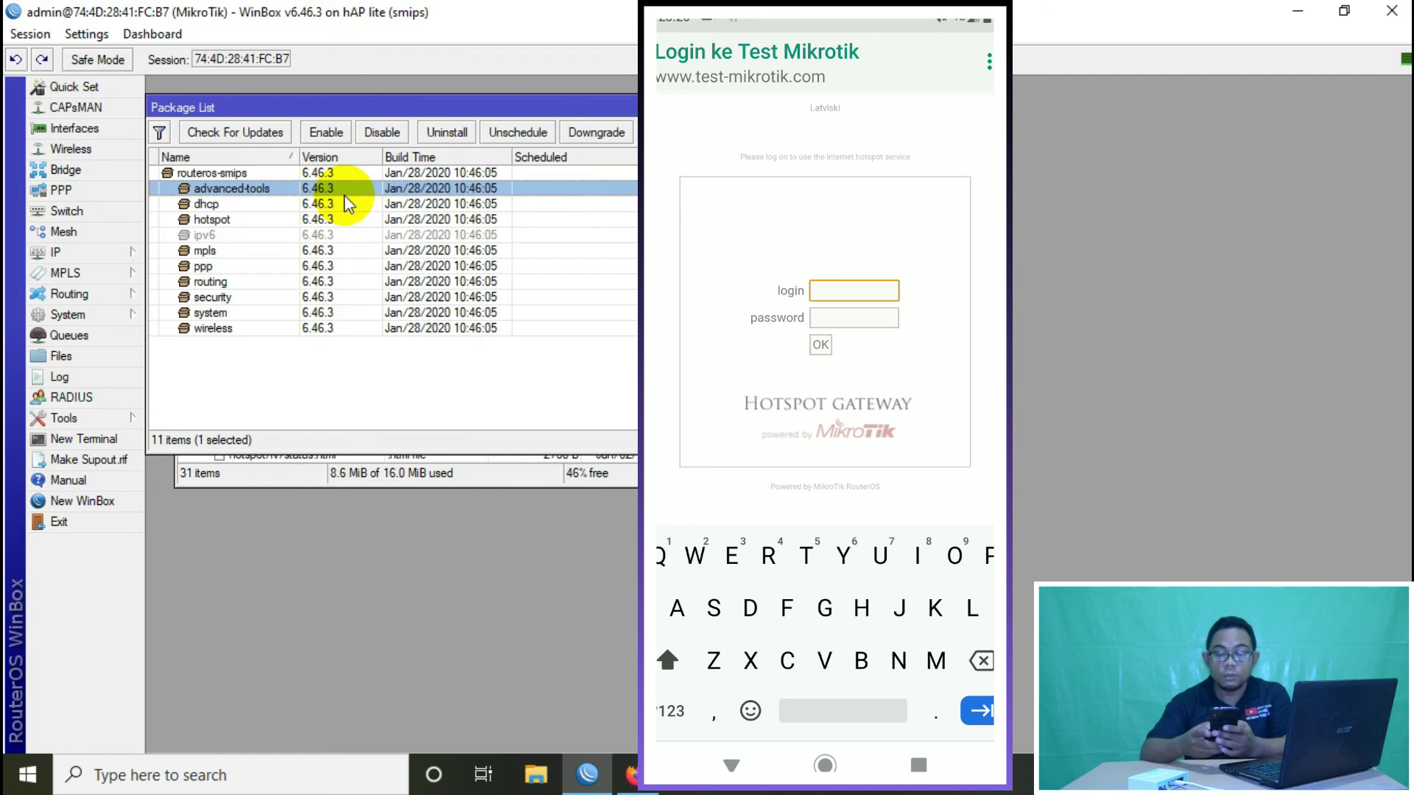
Step: Sign in to the Test Mikrotik hotspot with the user's login name and password
{"action": "key", "text": "Tab"}
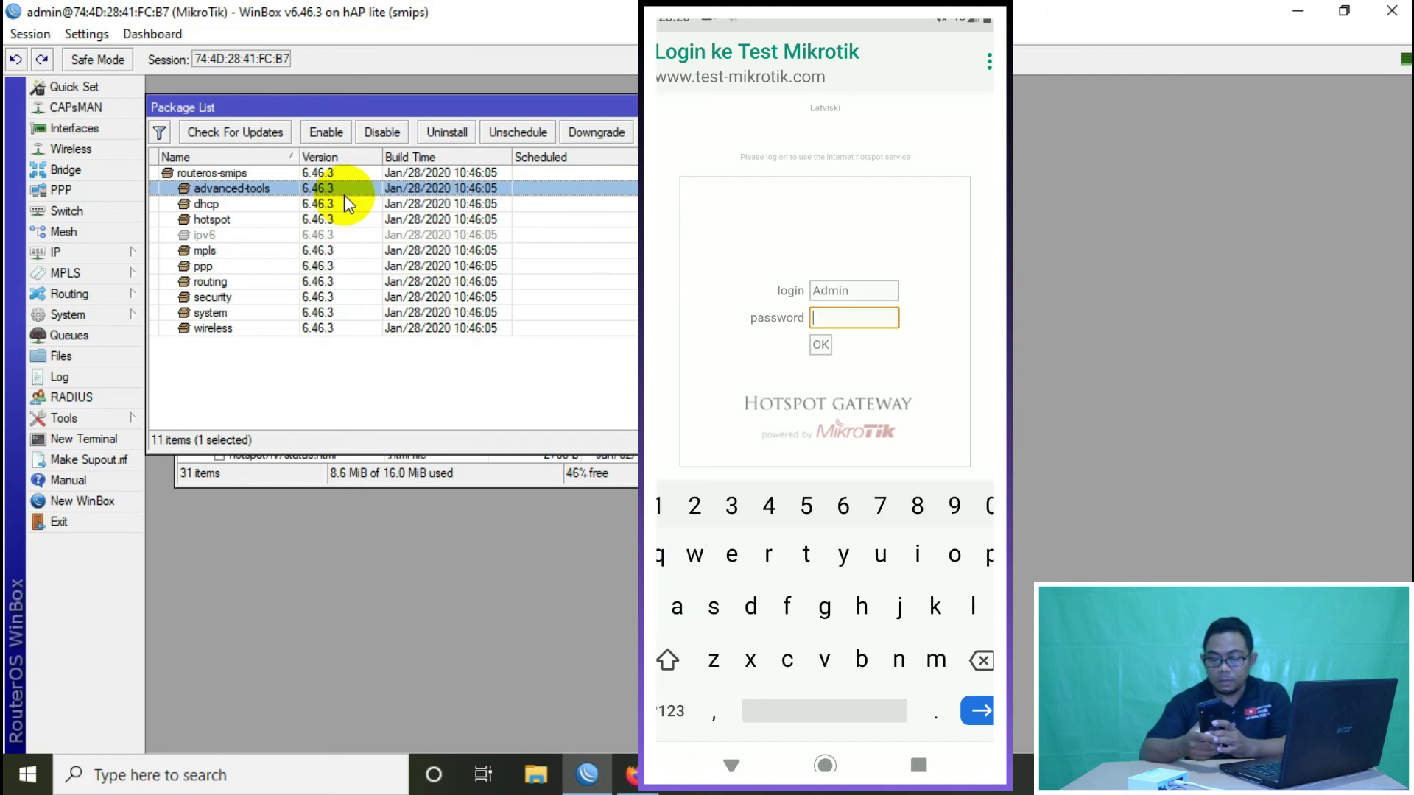
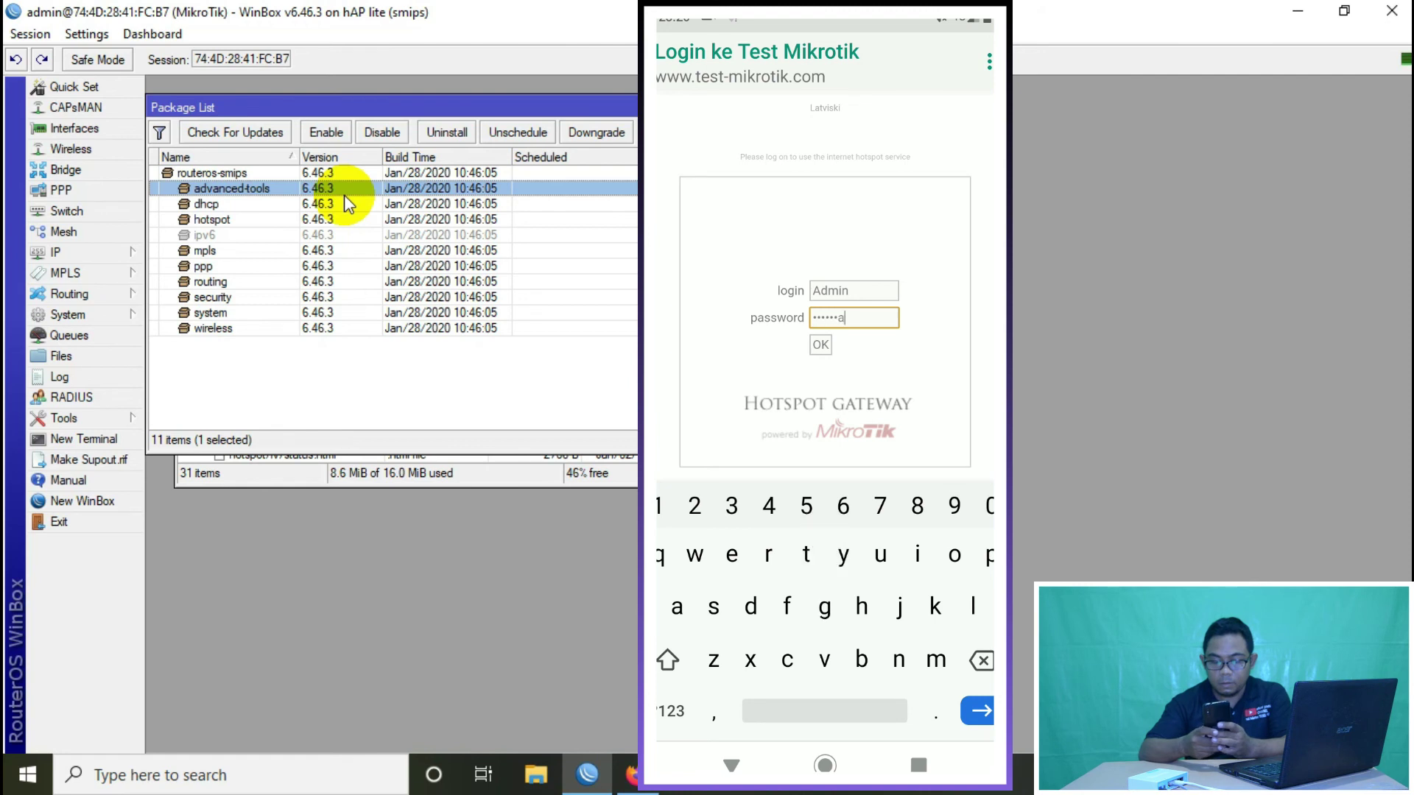
{"action": "key", "text": "Return"}
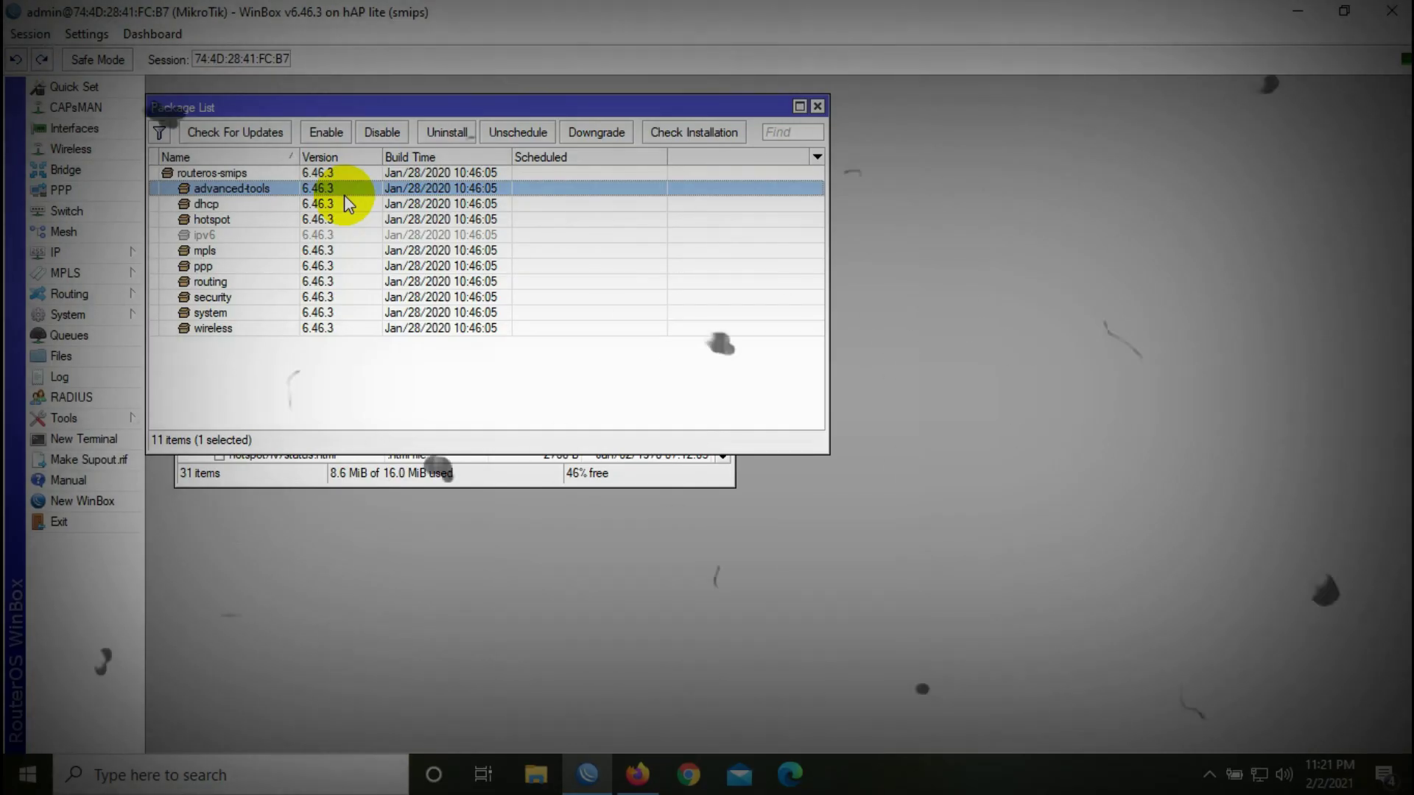
Step: Close the Package List and File List windows
{"action": "left_click", "coordinate": [817, 107]}
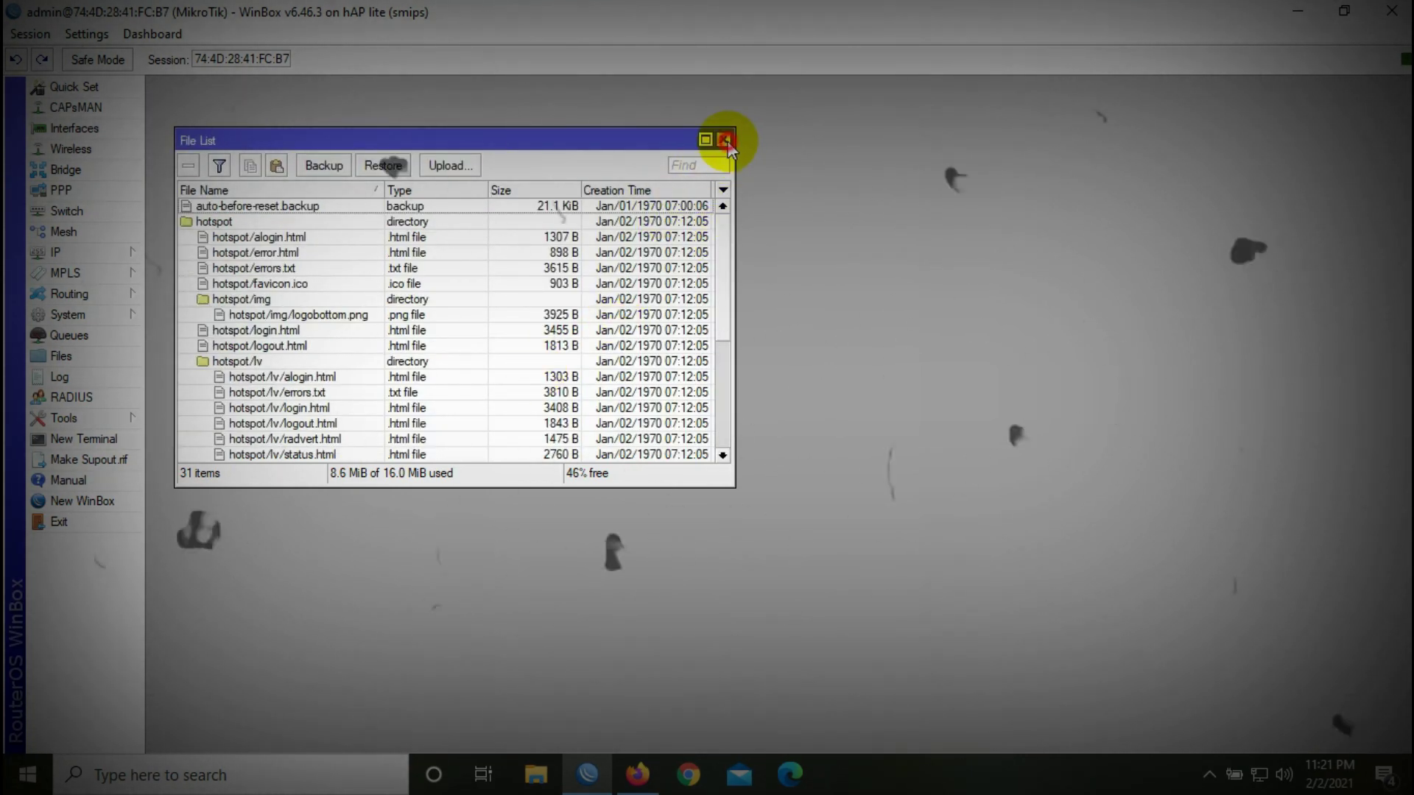
{"action": "left_click", "coordinate": [726, 140]}
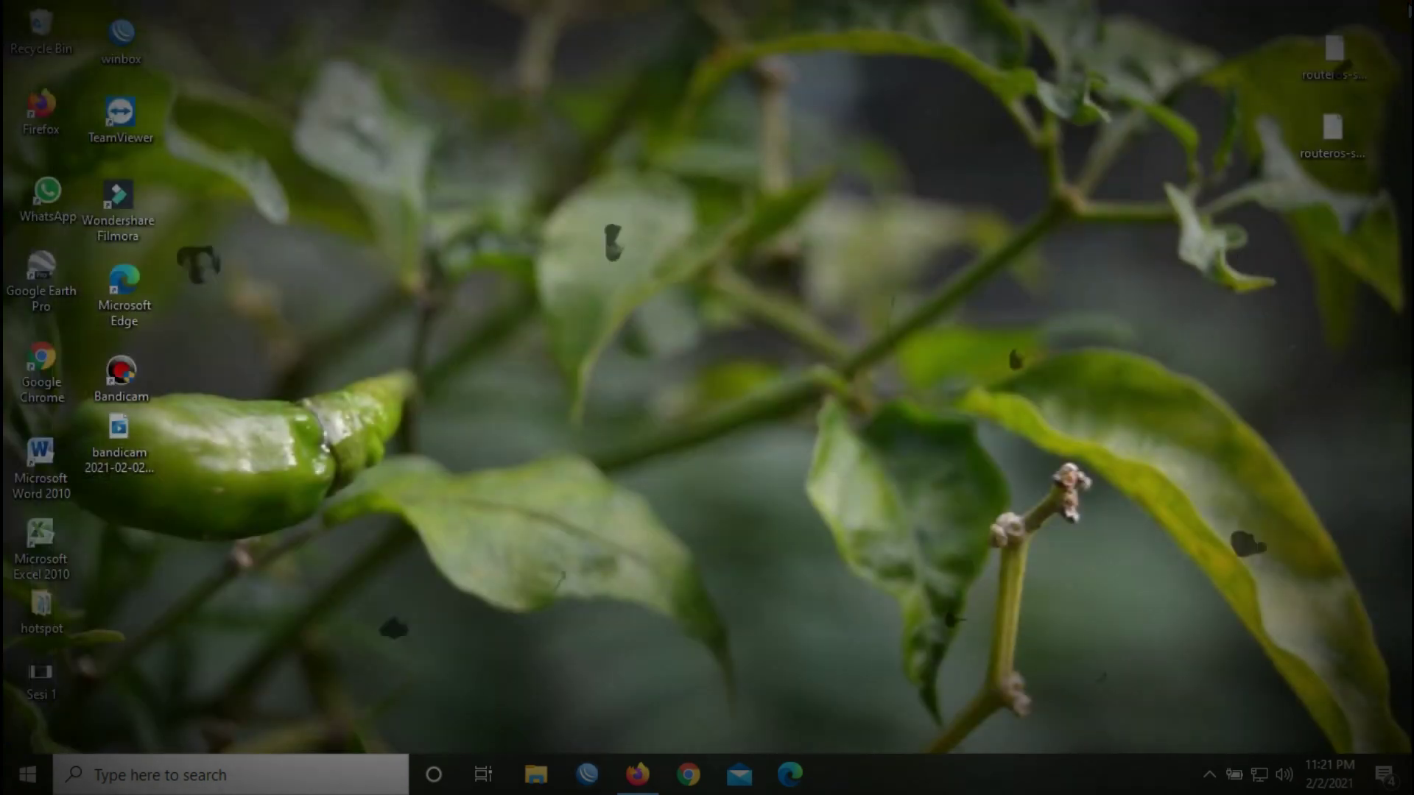